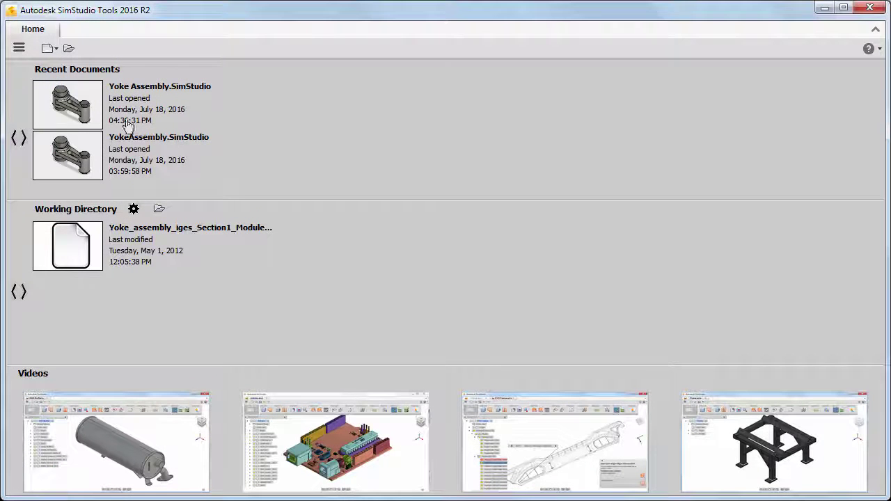
# - Open Yoke_assembly_solidworks_Section1_Module5.SLDASM from the Module 5 folder
pyautogui.click(69, 50)
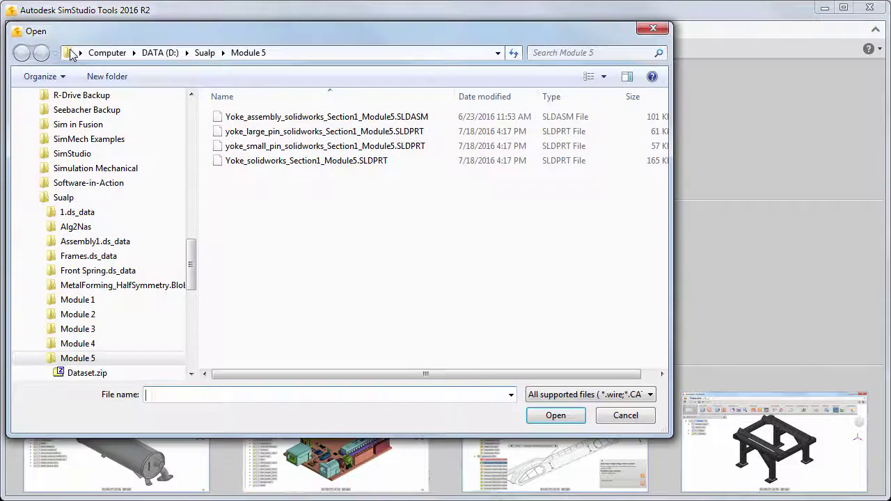
pyautogui.click(439, 119)
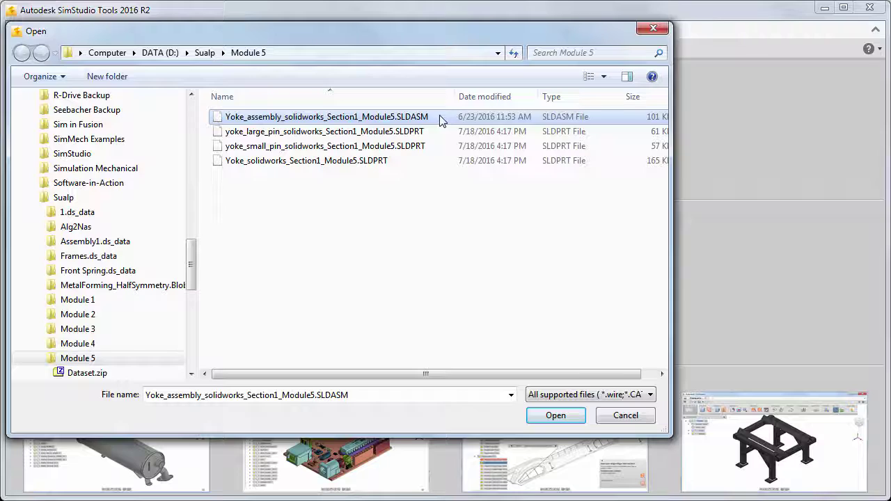
pyautogui.click(537, 416)
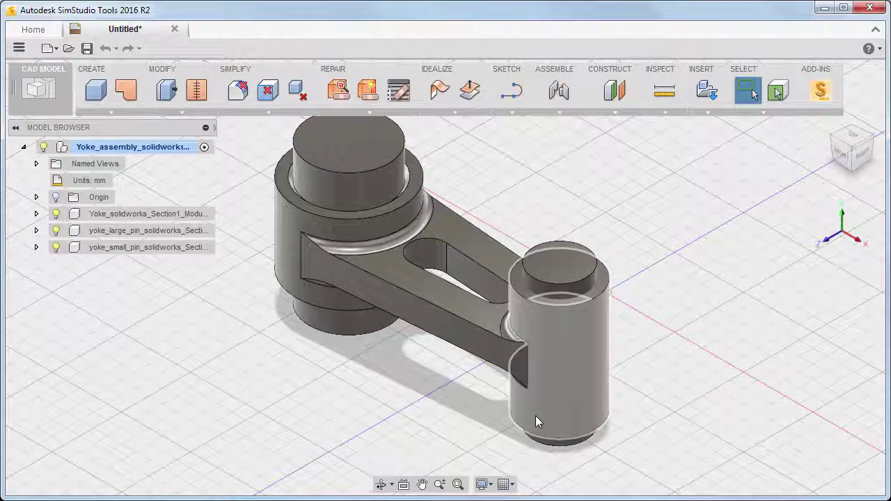
pyautogui.scroll(-2, 453, 285)
pyautogui.moveTo(451, 281); pyautogui.dragTo(433, 293, button='middle')
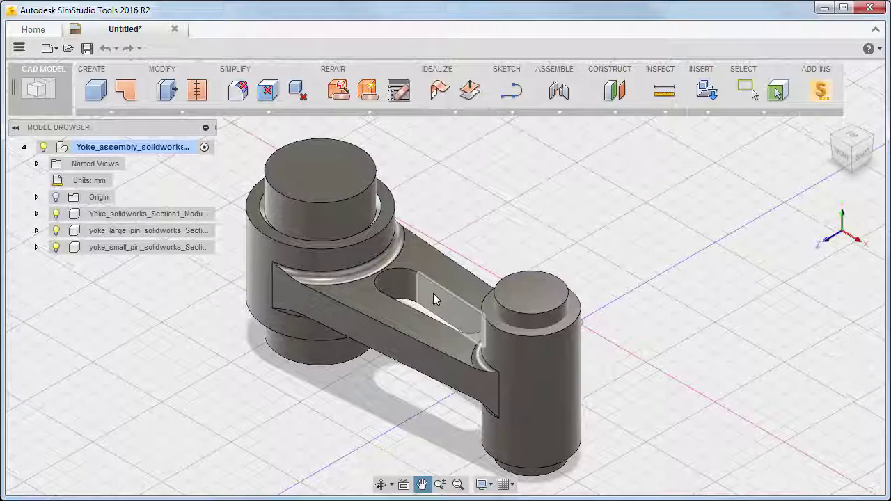
pyautogui.press('Escape')
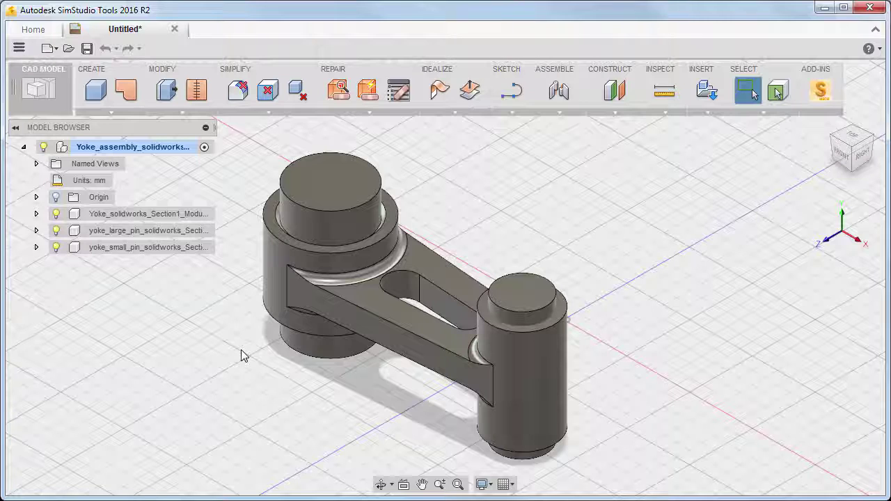
# - Apply Stainless Steel from the Fusion 360 Metal library to the yoke body, then close the panel
pyautogui.rightClick(96, 150)
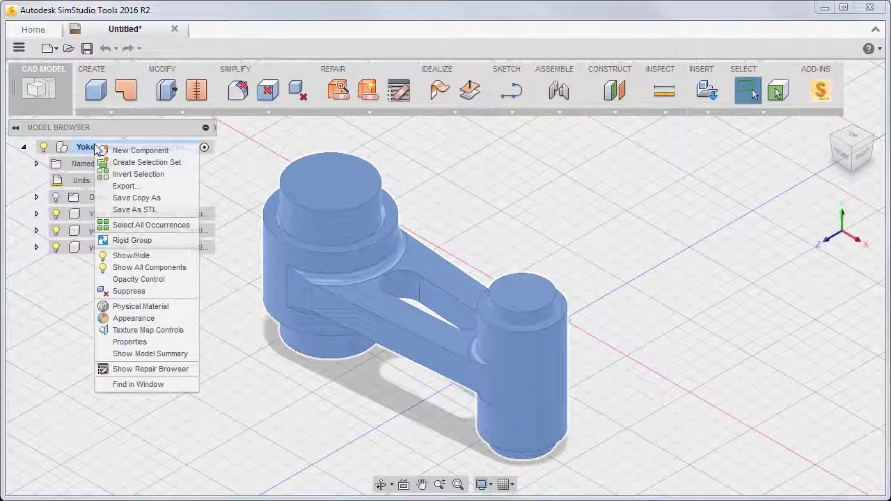
pyautogui.click(138, 308)
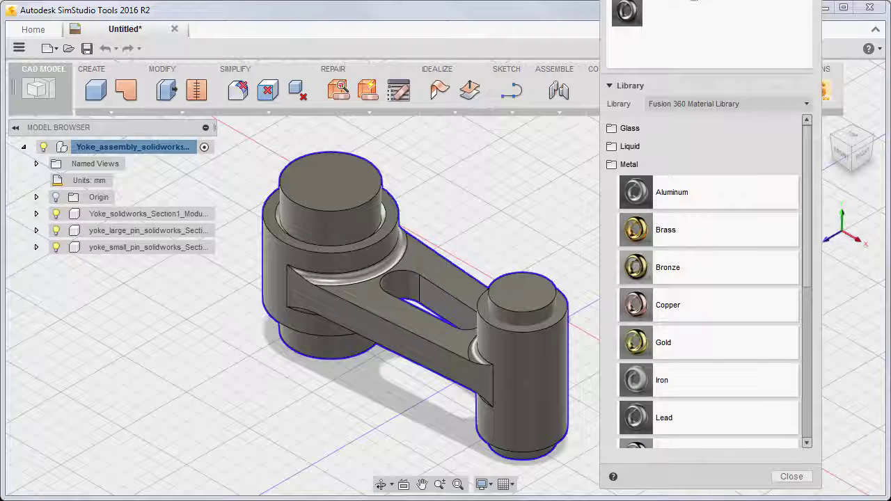
pyautogui.moveTo(711, 1); pyautogui.dragTo(726, 23)
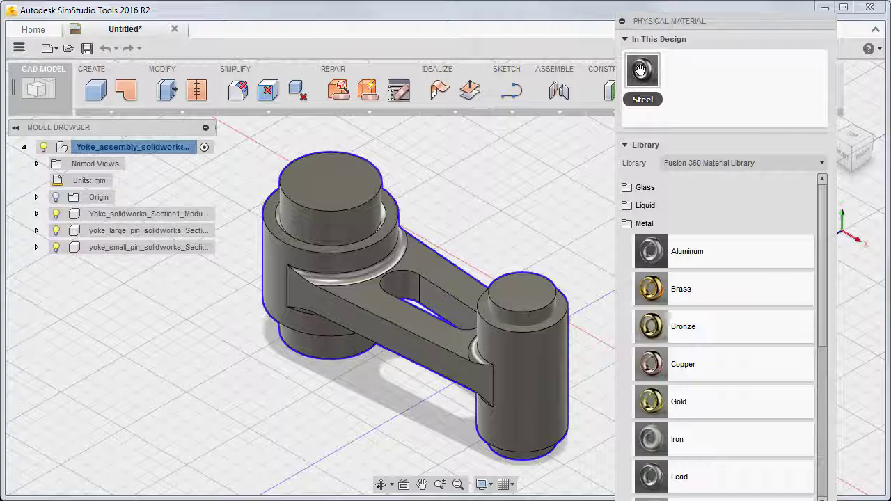
pyautogui.moveTo(822, 202); pyautogui.dragTo(813, 349)
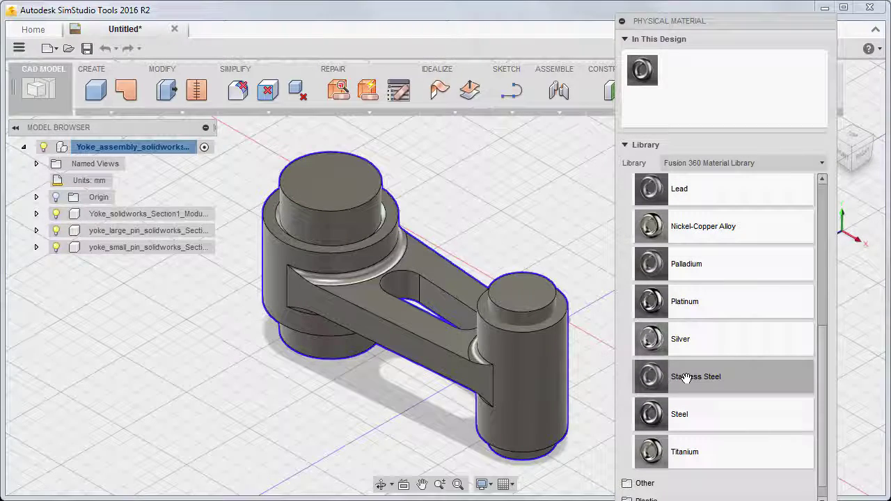
pyautogui.moveTo(686, 379); pyautogui.dragTo(364, 317)
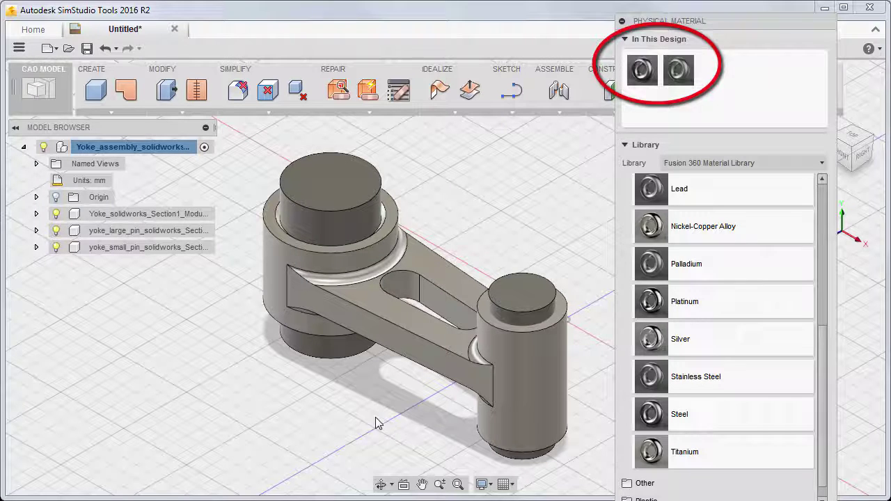
pyautogui.moveTo(781, 33); pyautogui.dragTo(753, 2)
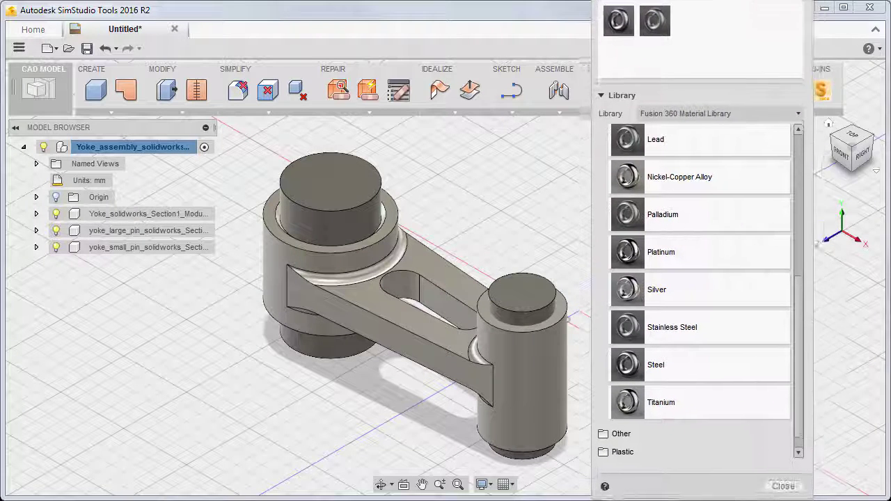
pyautogui.click(794, 479)
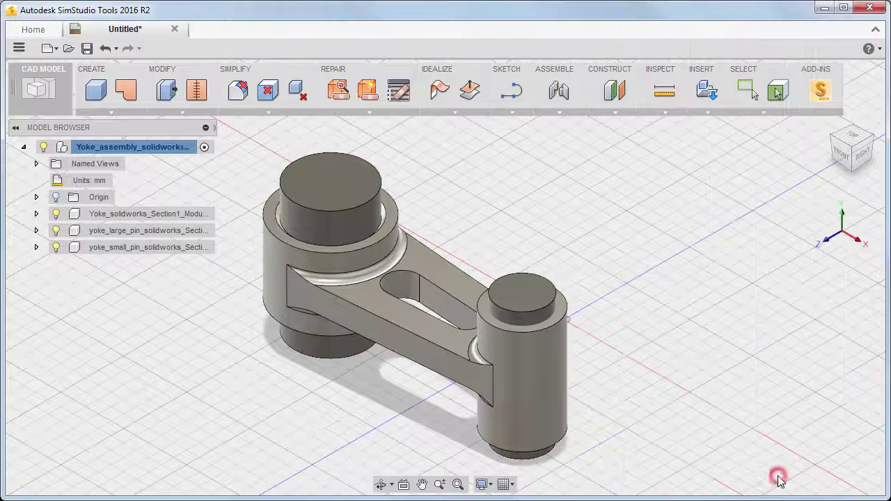
# - Send the model to Simulation Mechanical, saving it as 'Yoke Assembly' in Module 5
pyautogui.click(821, 92)
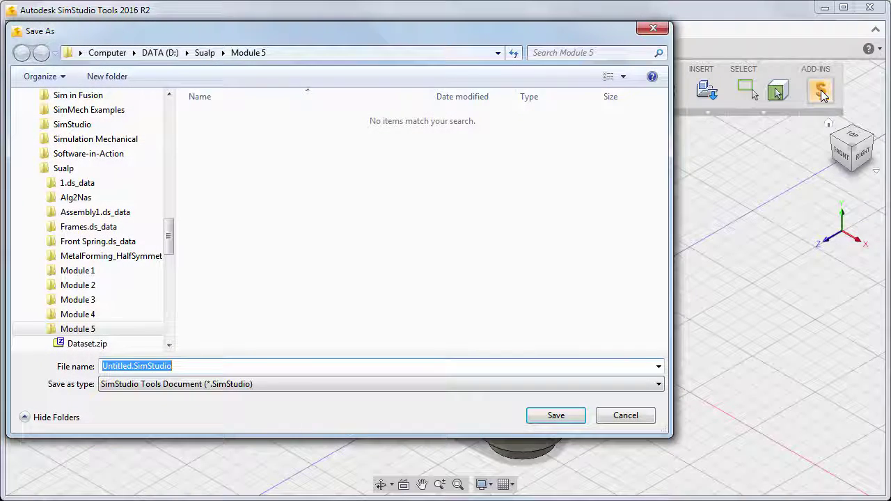
pyautogui.click(129, 366)
pyautogui.moveTo(131, 366); pyautogui.dragTo(67, 365)
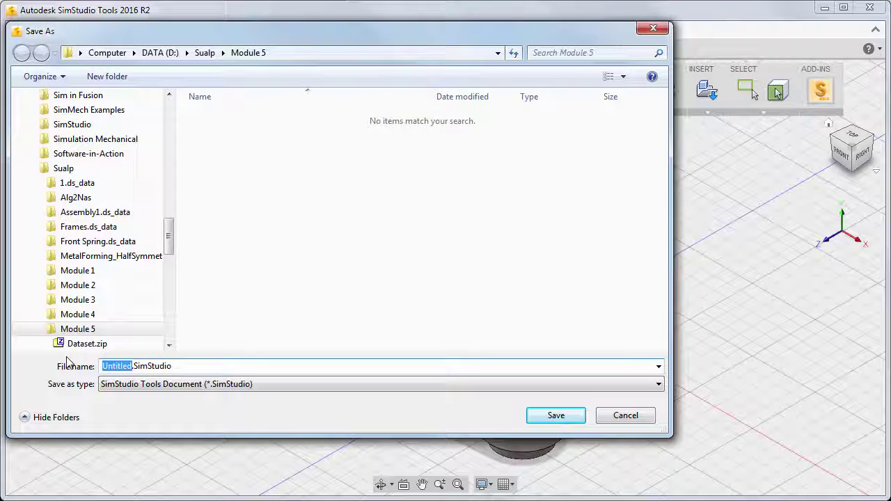
pyautogui.write('Yo')
pyautogui.write('ke Assembl')
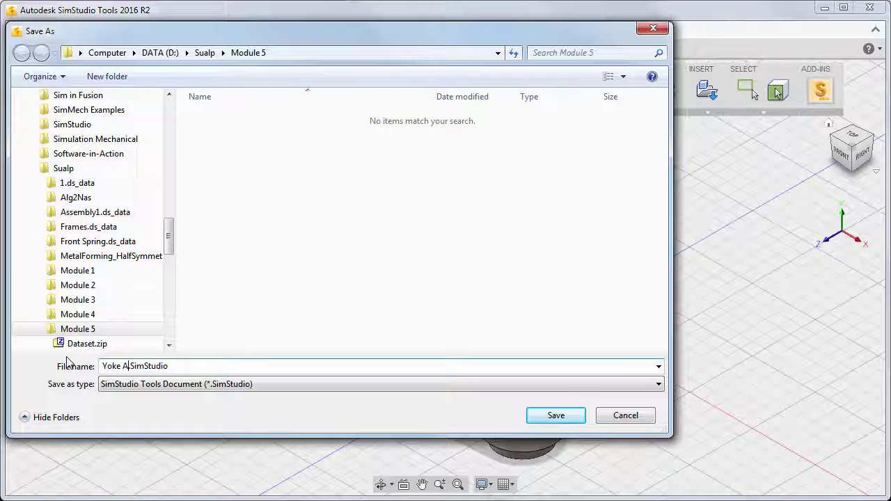
pyautogui.write('y')
pyautogui.click(567, 416)
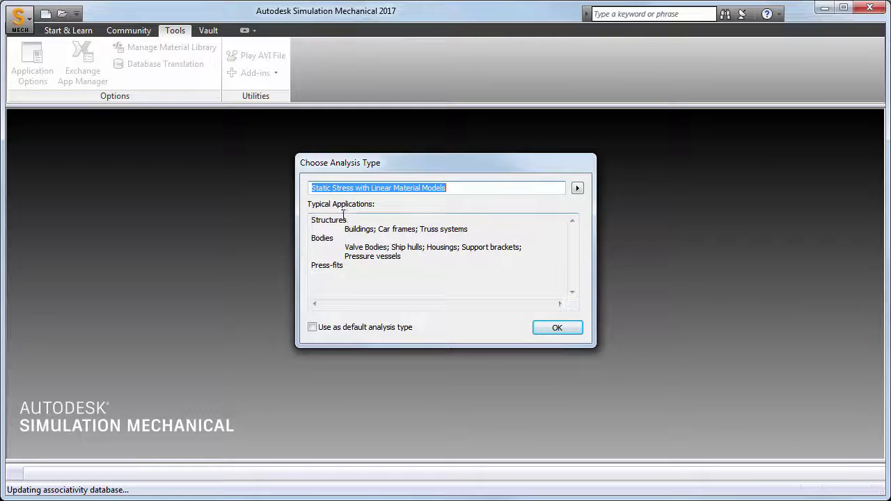
# - Accept Static Stress with Linear Material Models and import the CAD part names and material properties
pyautogui.click(563, 331)
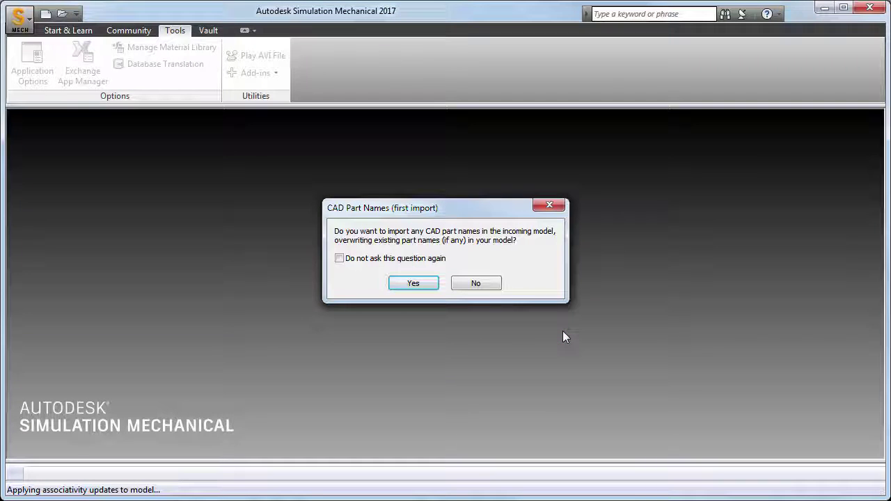
pyautogui.click(418, 282)
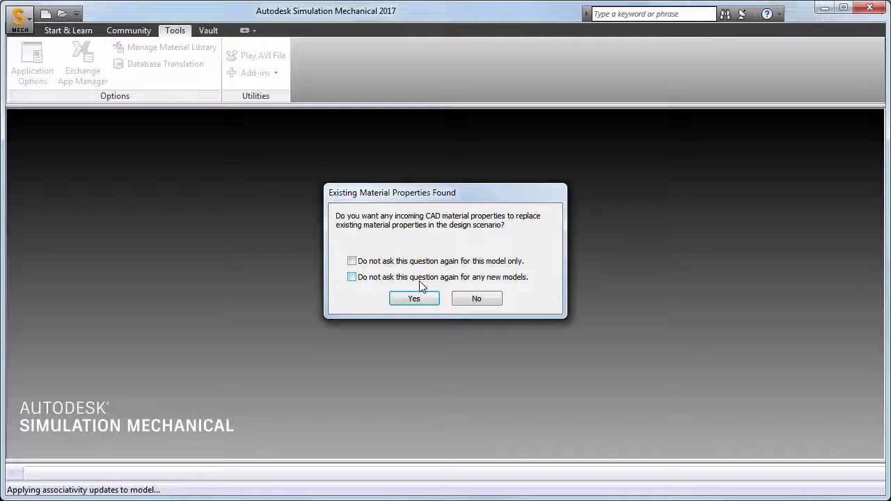
pyautogui.click(414, 299)
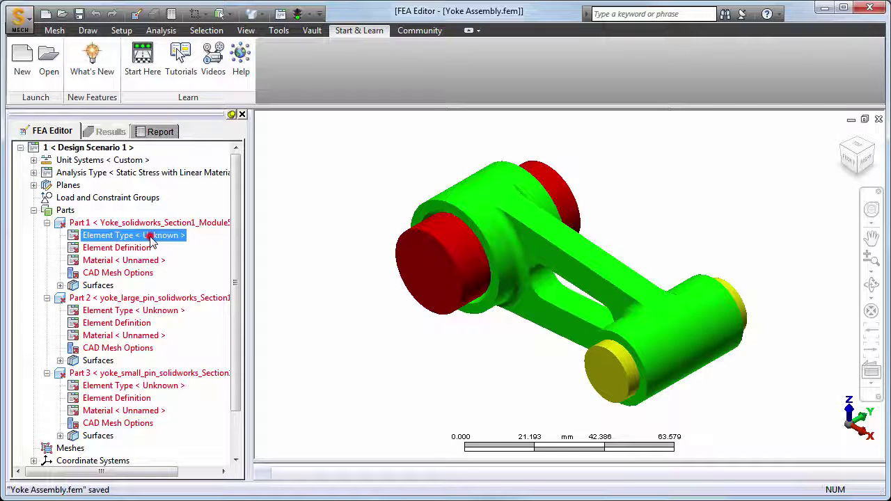
# - Change the element type of Parts 1, 2 and 3 together to Brick
pyautogui.moveTo(151, 239); pyautogui.dragTo(145, 315)
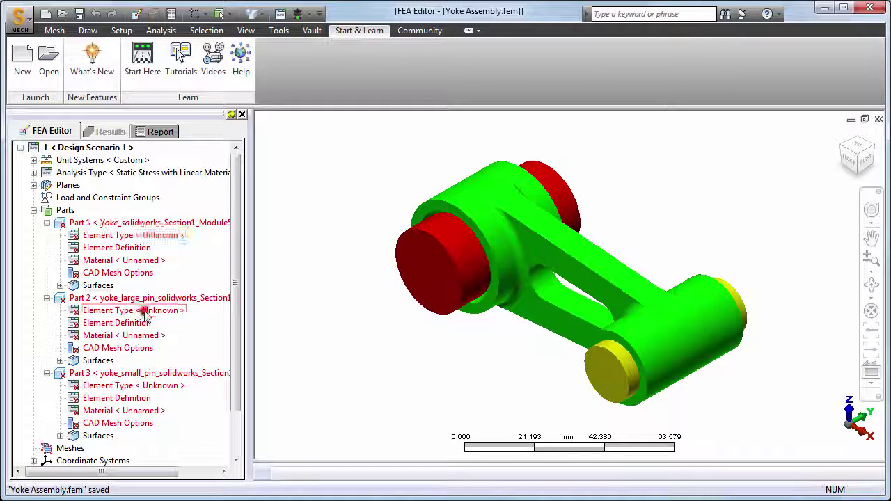
pyautogui.keyDown('ctrl'); pyautogui.click(133, 386); pyautogui.keyUp('ctrl')
pyautogui.rightClick(132, 389)
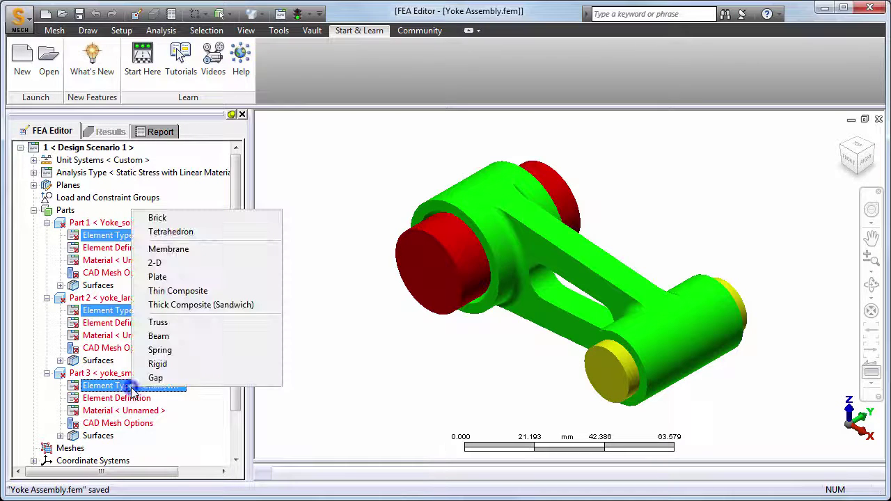
pyautogui.click(157, 220)
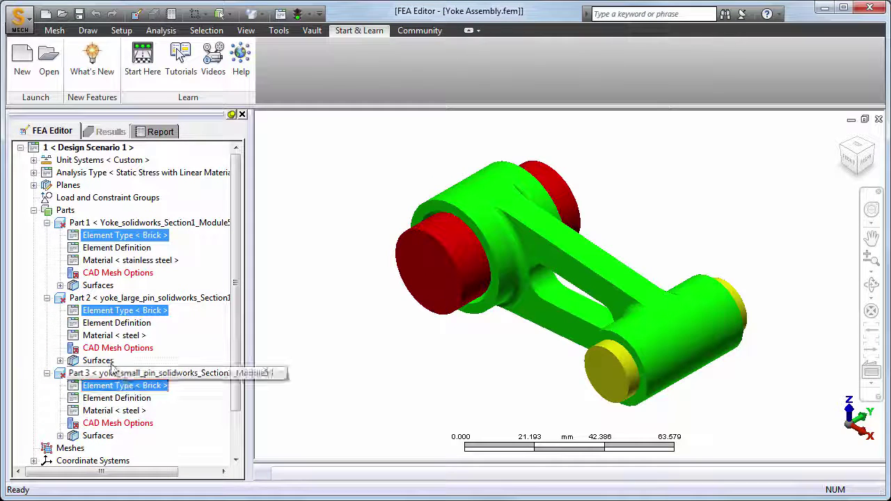
# - Give Parts 2 and 3 Steel > Stainless > Stainless Steel (AISI 430), replacing the customer-defined material
pyautogui.click(93, 337)
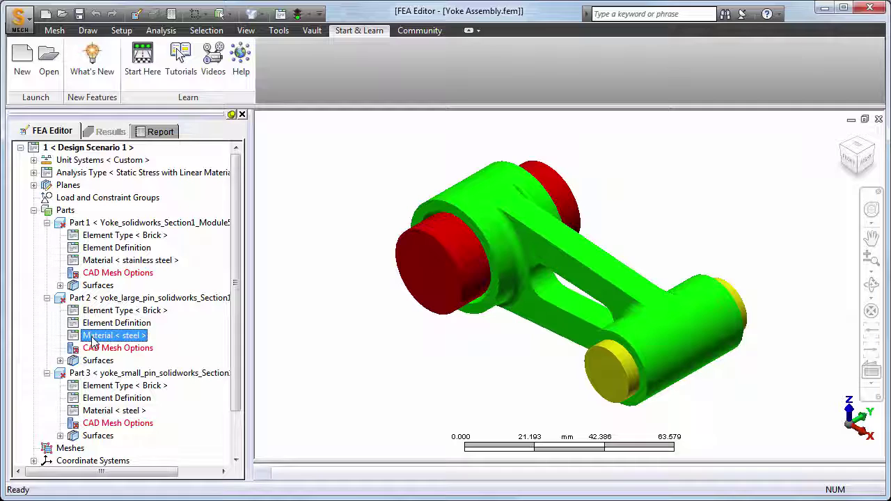
pyautogui.keyDown('ctrl'); pyautogui.click(104, 411); pyautogui.keyUp('ctrl')
pyautogui.keyDown('ctrl'); pyautogui.click(101, 411); pyautogui.keyUp('ctrl')
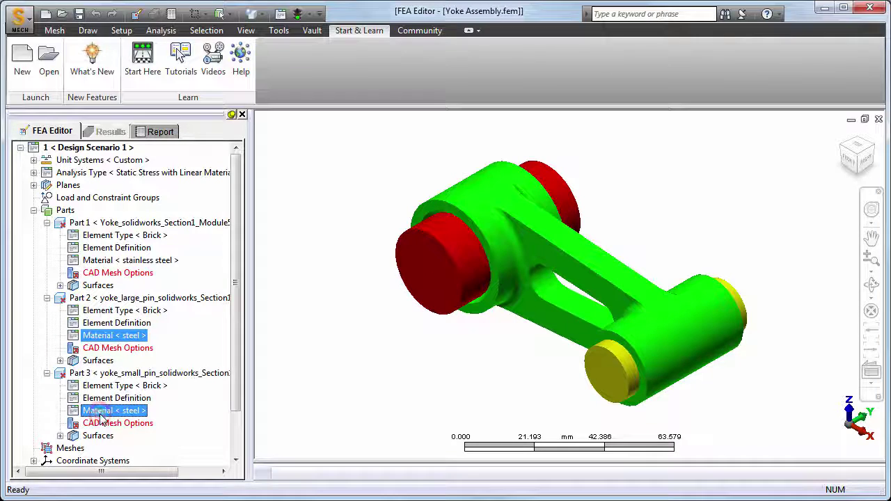
pyautogui.rightClick(112, 415)
pyautogui.click(133, 422)
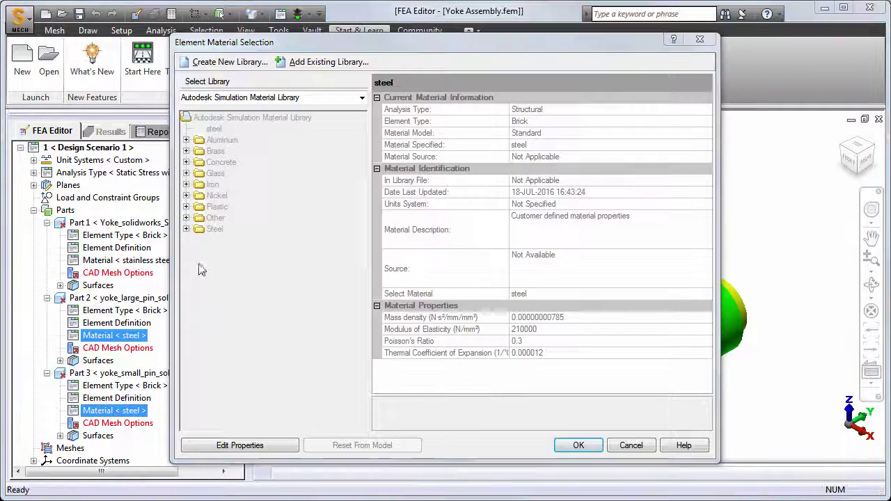
pyautogui.click(186, 229)
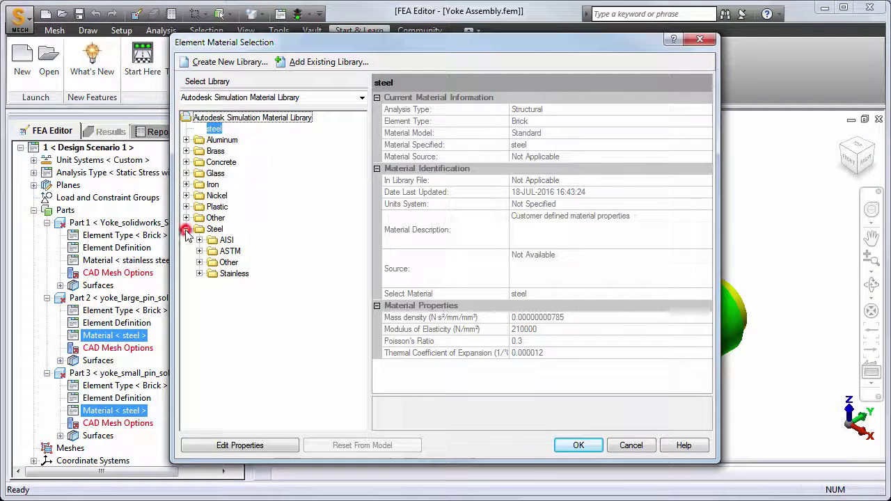
pyautogui.click(199, 274)
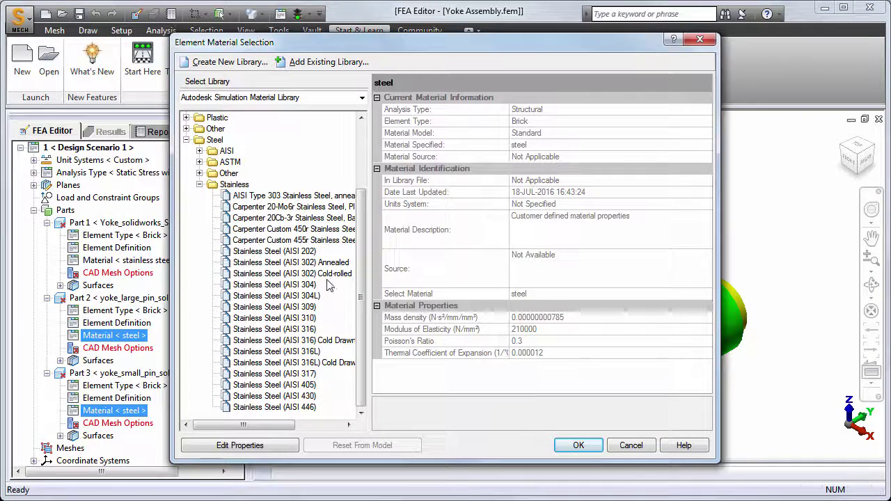
pyautogui.click(307, 396)
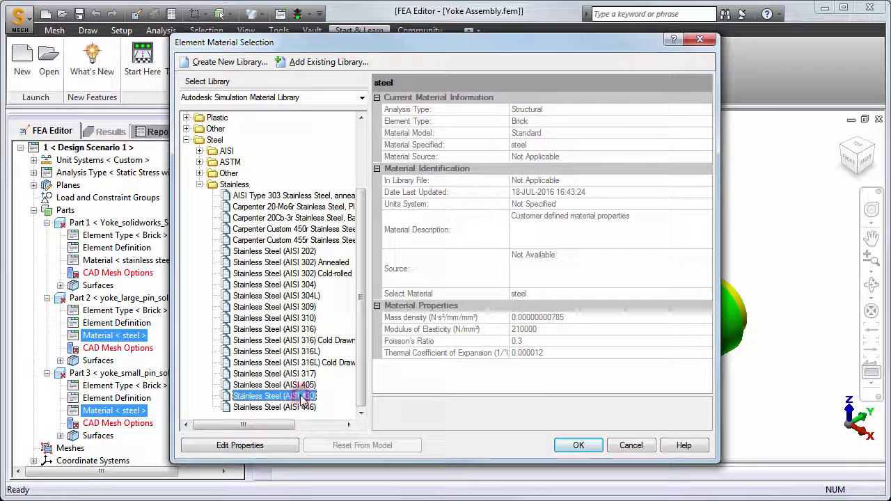
pyautogui.click(593, 448)
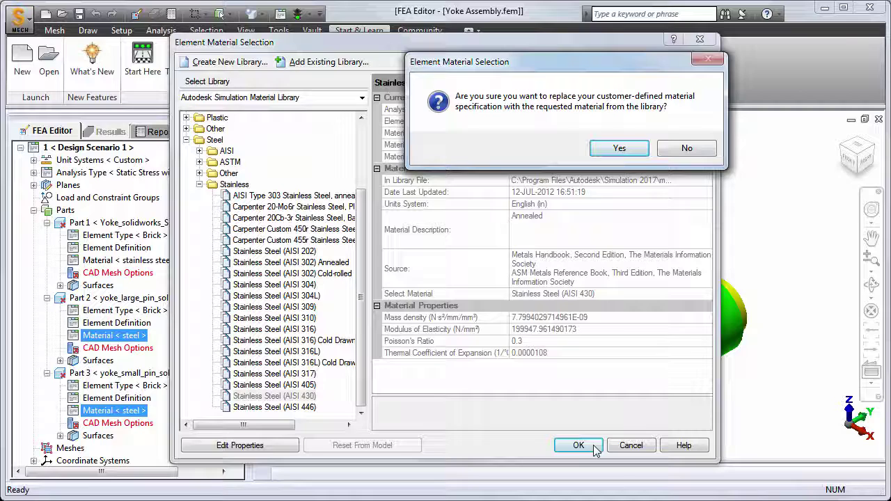
pyautogui.click(599, 152)
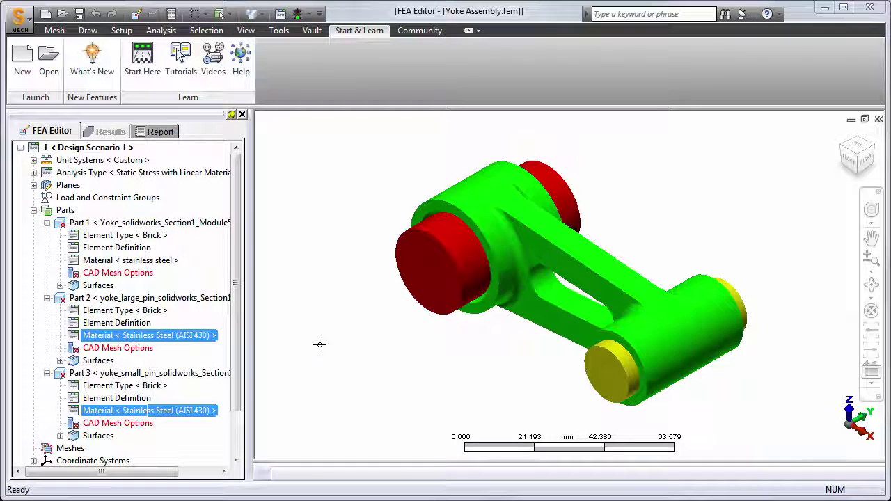
pyautogui.click(131, 261)
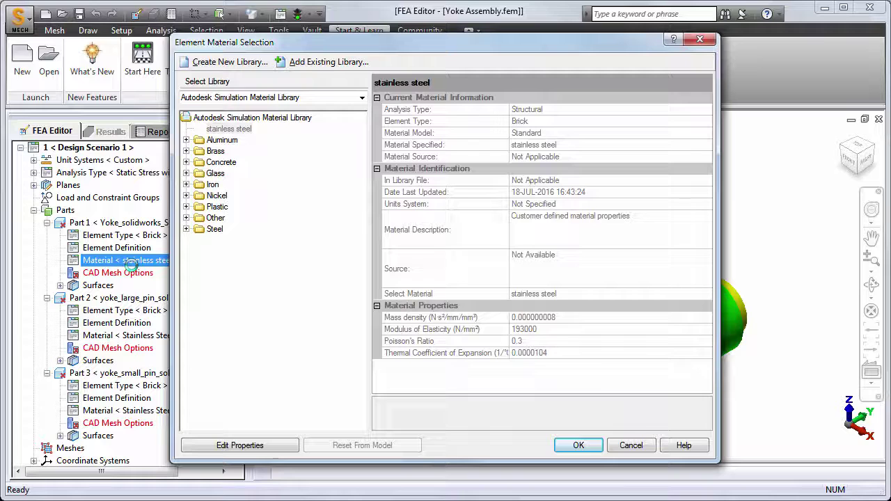
pyautogui.click(186, 229)
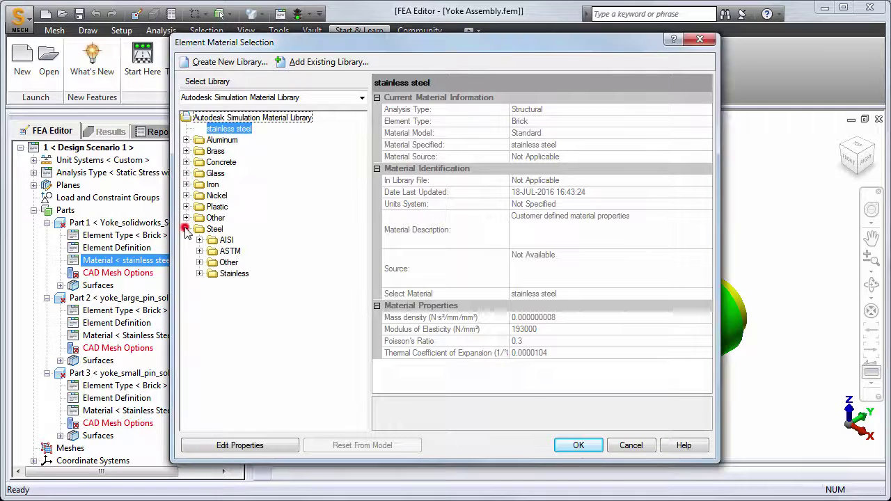
pyautogui.click(200, 274)
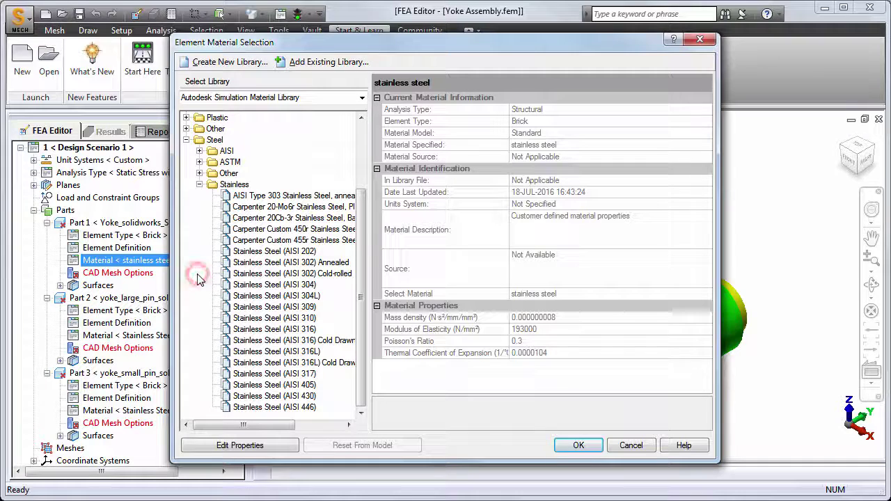
pyautogui.click(313, 286)
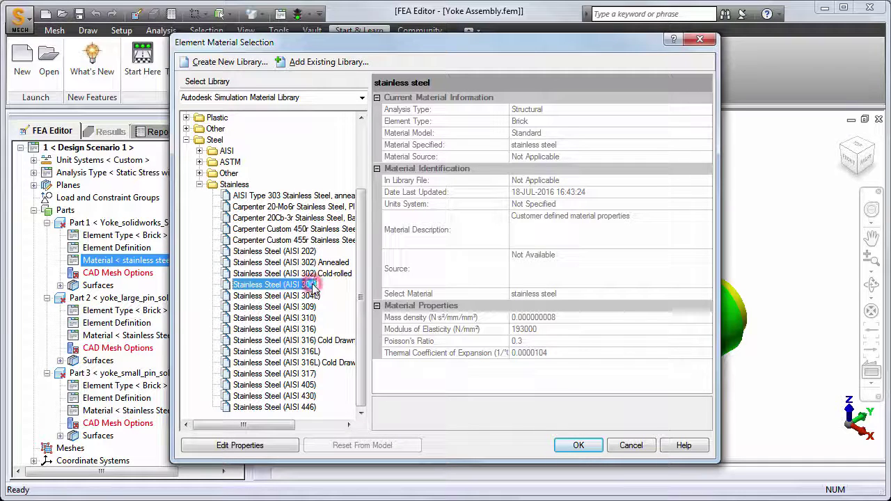
pyautogui.click(271, 448)
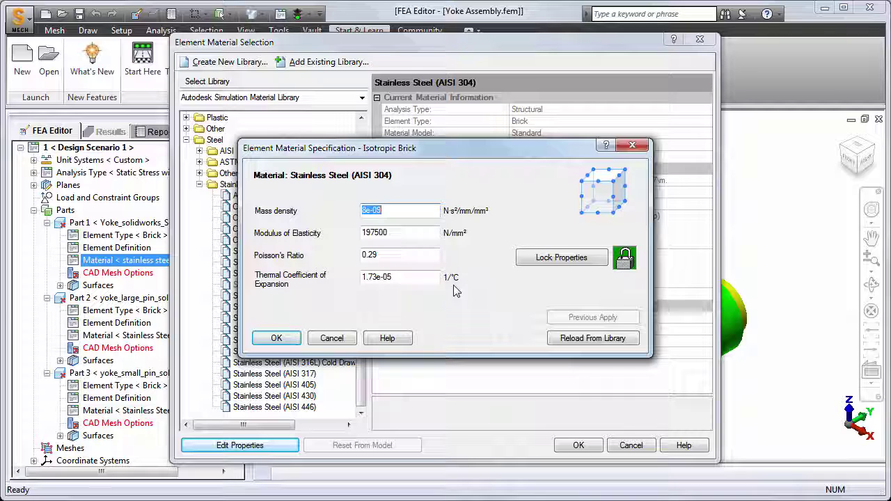
pyautogui.click(335, 340)
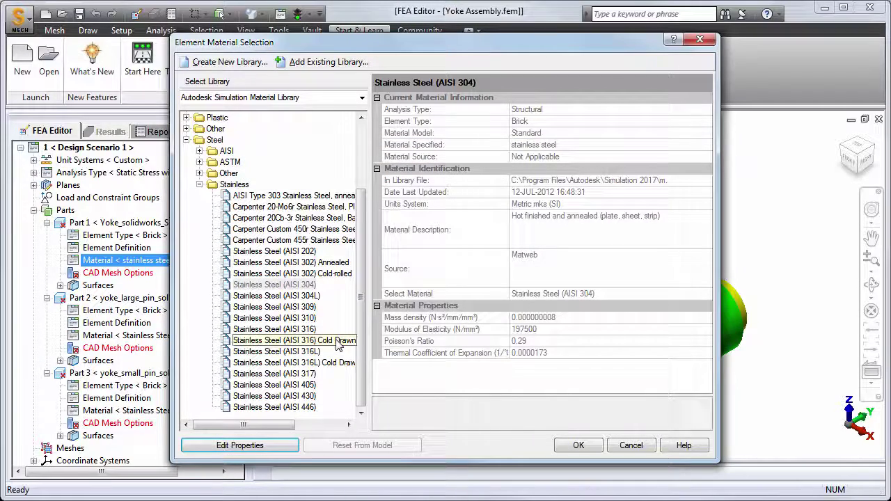
pyautogui.click(641, 448)
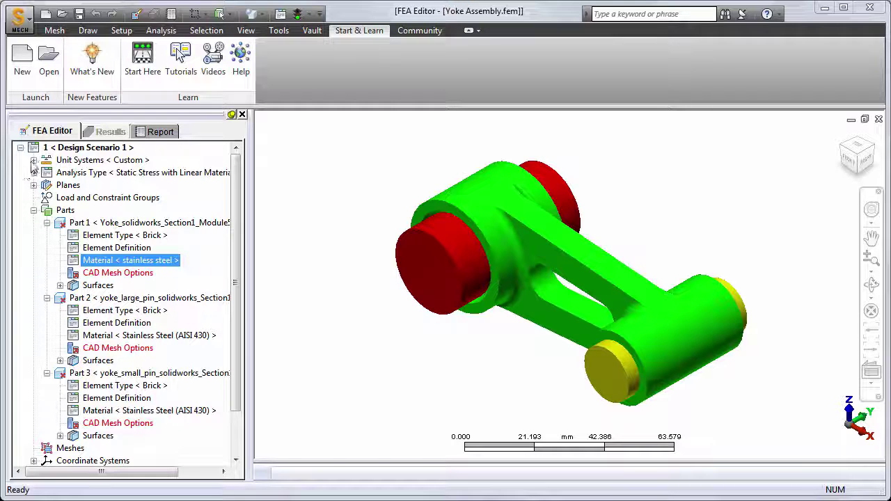
# - Activate the English (in) display unit system from the Unit Systems list
pyautogui.click(33, 161)
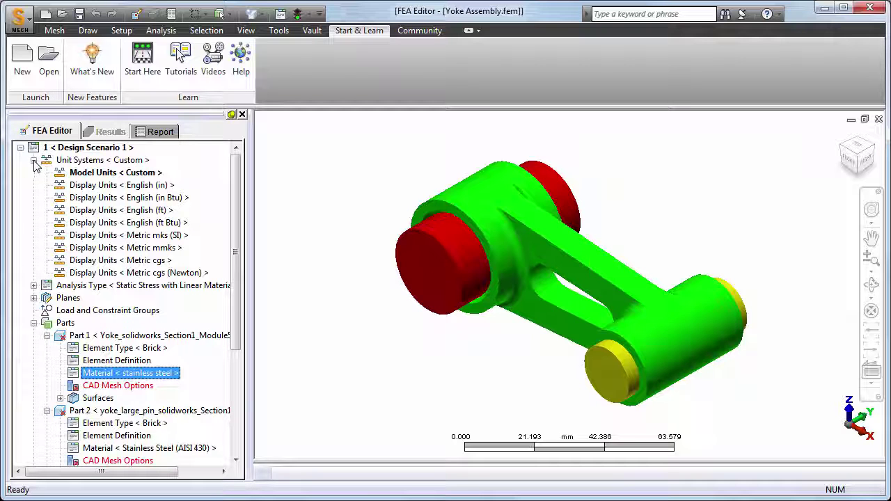
pyautogui.rightClick(99, 189)
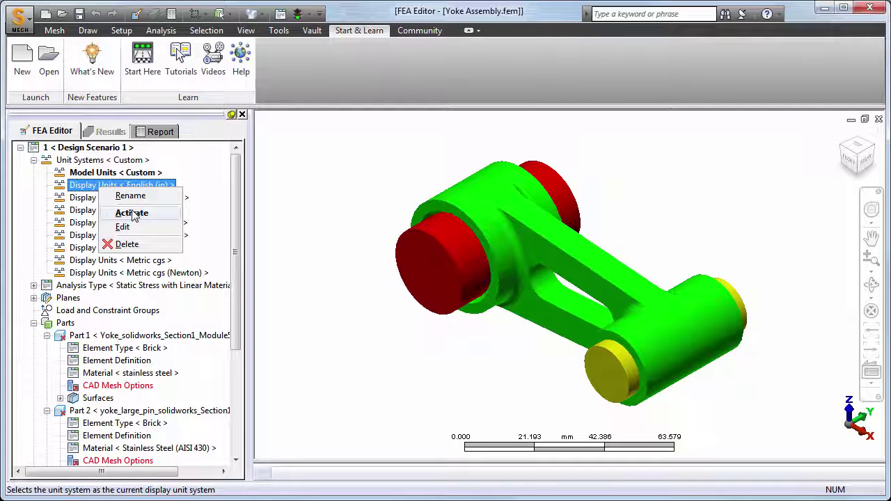
pyautogui.click(132, 213)
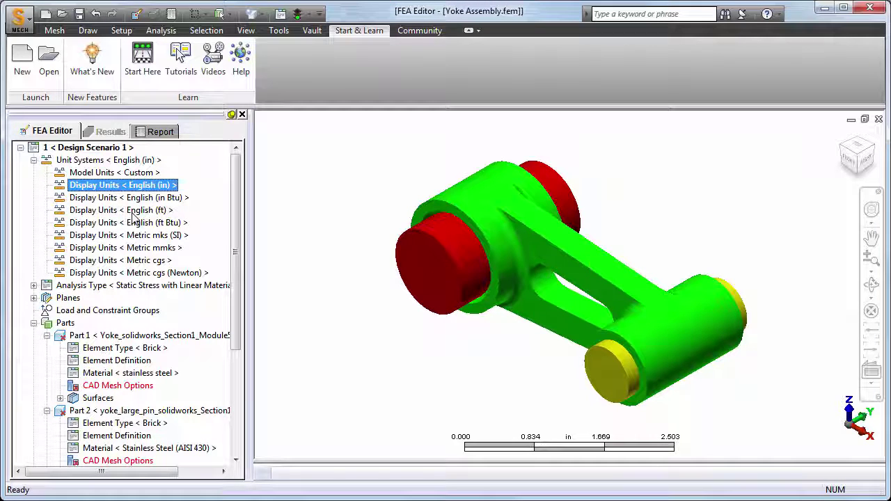
pyautogui.doubleClick(91, 374)
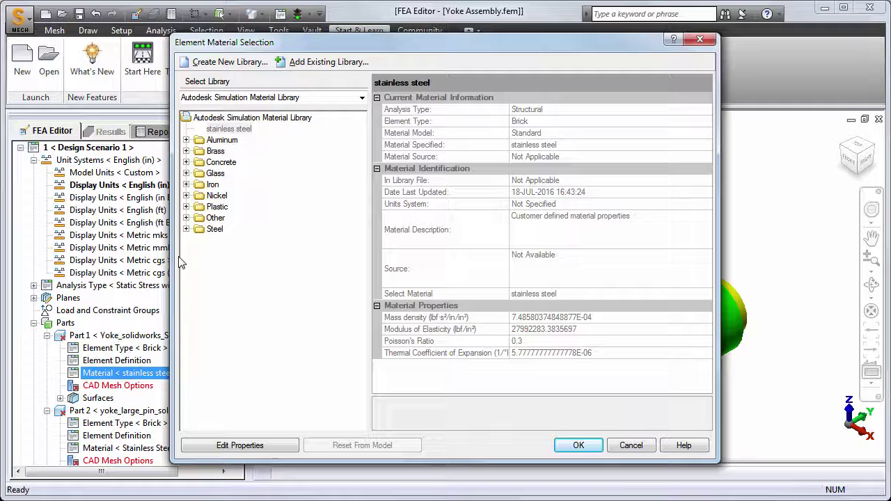
# - Base Part 1 on Stainless Steel (AISI 304), editing mass density to 0.00076 and modulus to 28750000
pyautogui.click(186, 229)
pyautogui.click(199, 274)
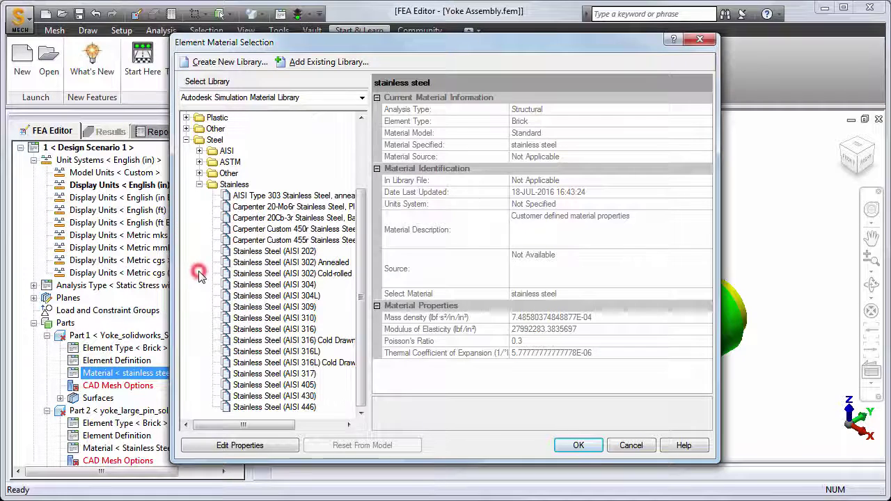
pyautogui.click(273, 285)
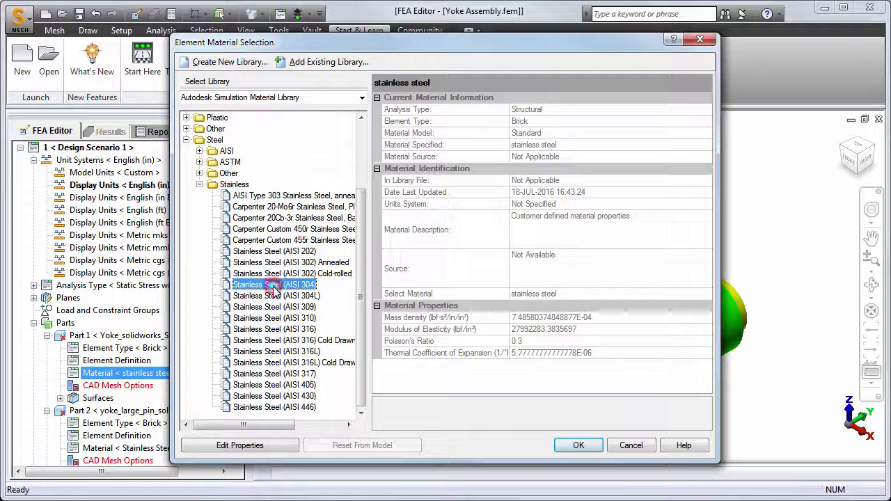
pyautogui.click(220, 447)
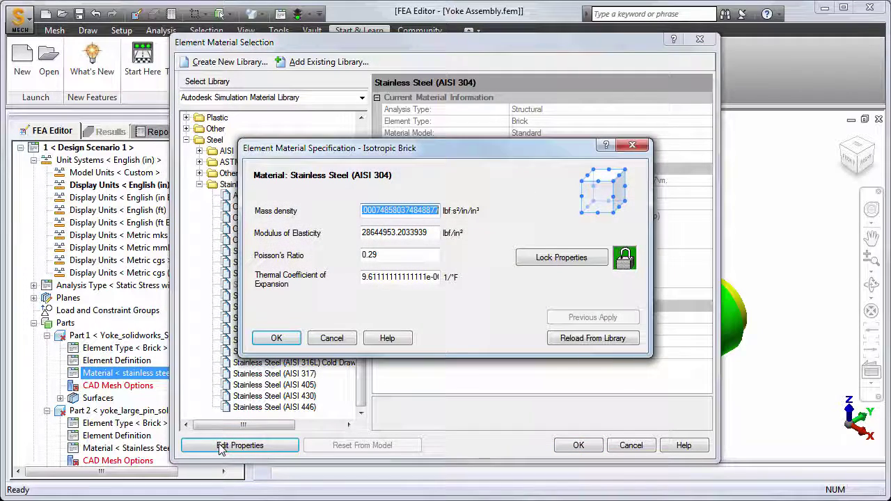
pyautogui.moveTo(380, 210); pyautogui.dragTo(442, 209)
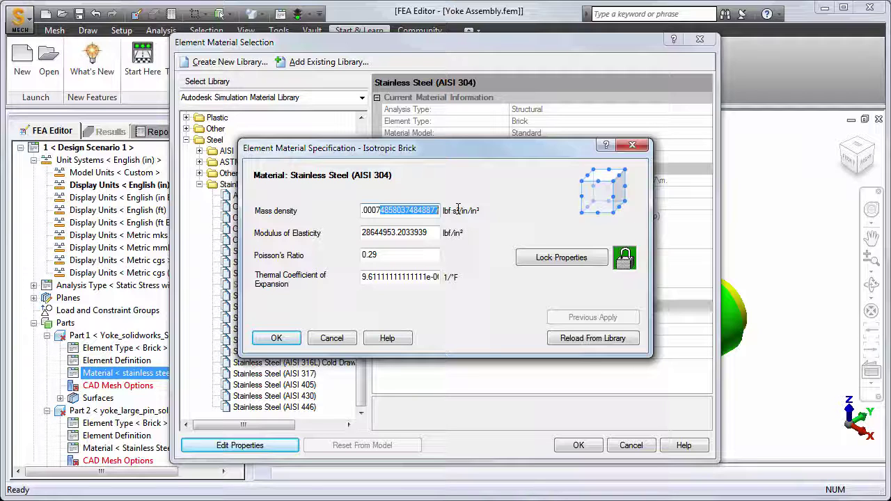
pyautogui.write('6')
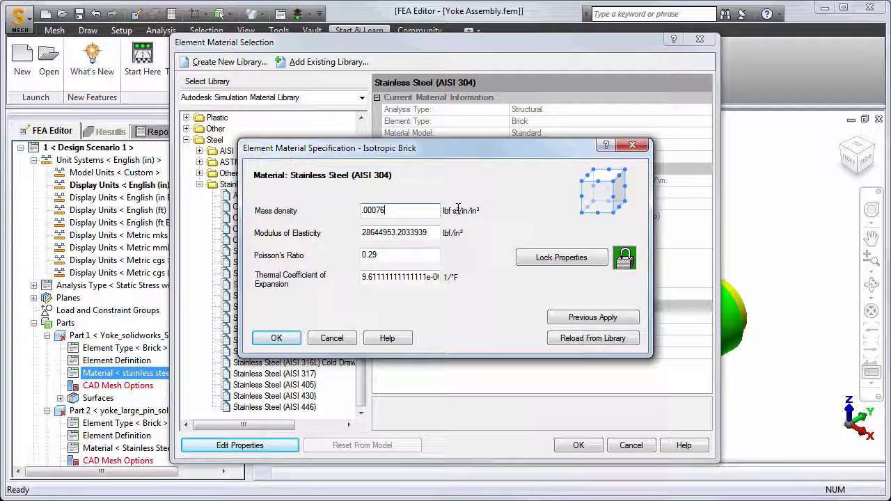
pyautogui.click(396, 211)
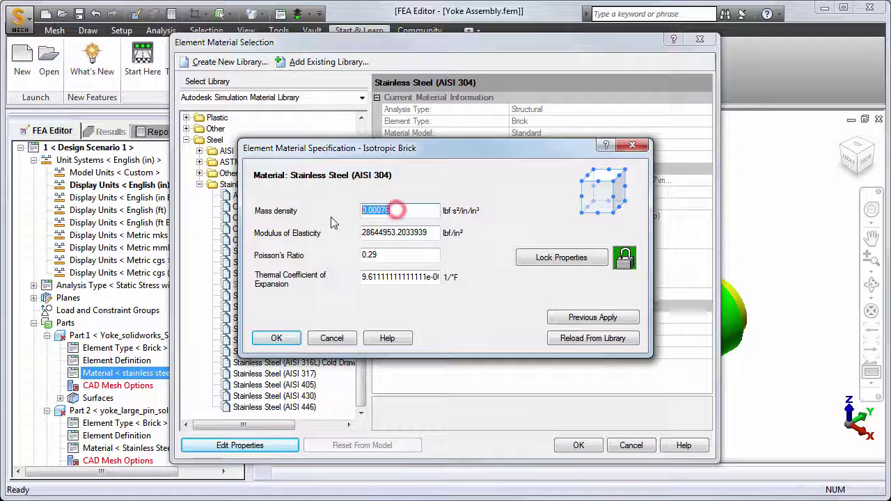
pyautogui.doubleClick(370, 233)
pyautogui.write('287')
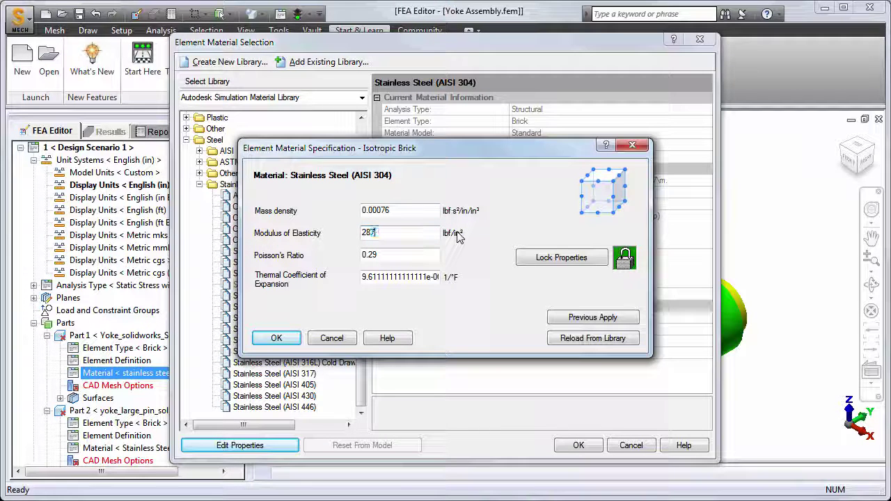
pyautogui.write('50000')
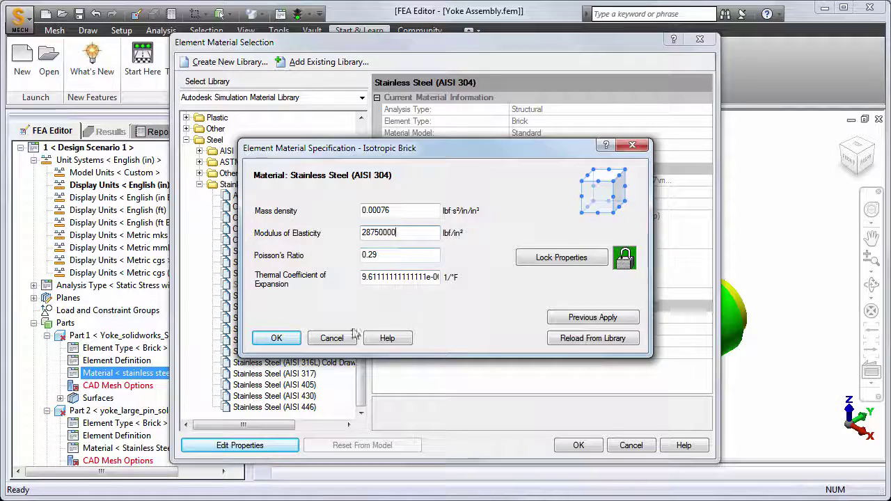
# - Accept the edited AISI 304 properties so Part 1's material becomes Customer Defined
pyautogui.click(277, 339)
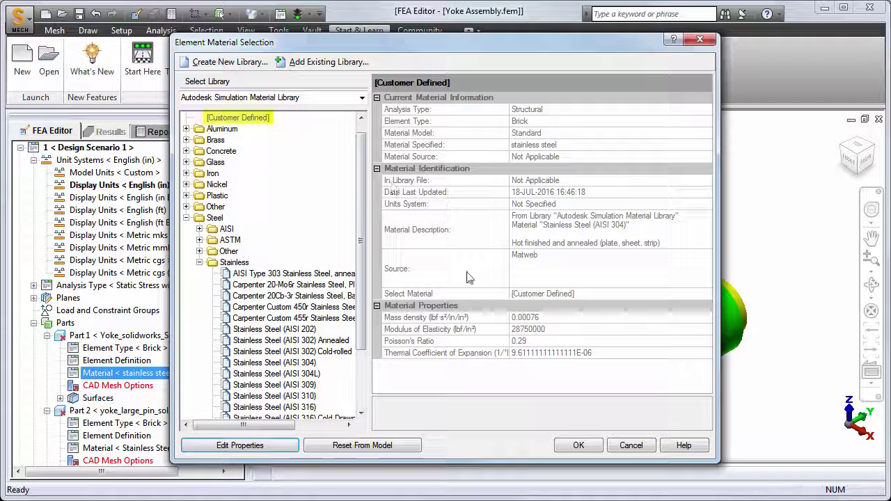
pyautogui.click(579, 447)
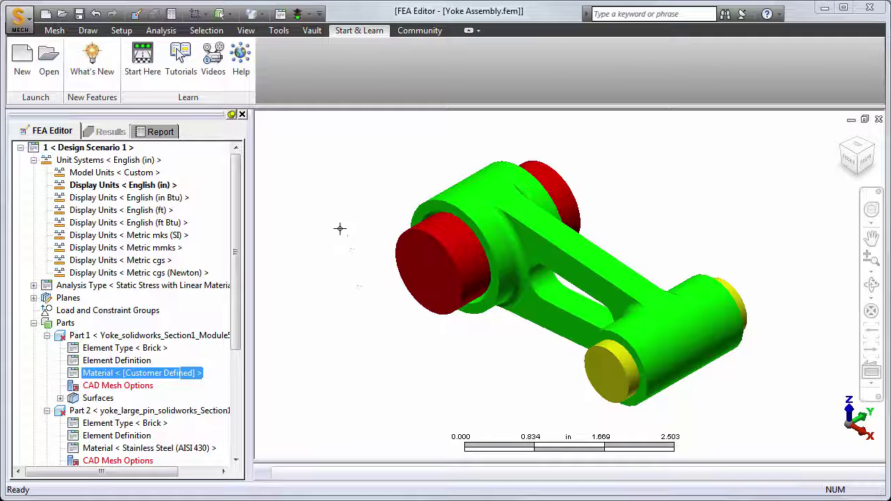
# - In the Material Library Manager, display Stainless Steel (AISI 304) under Steel > Stainless
pyautogui.click(278, 31)
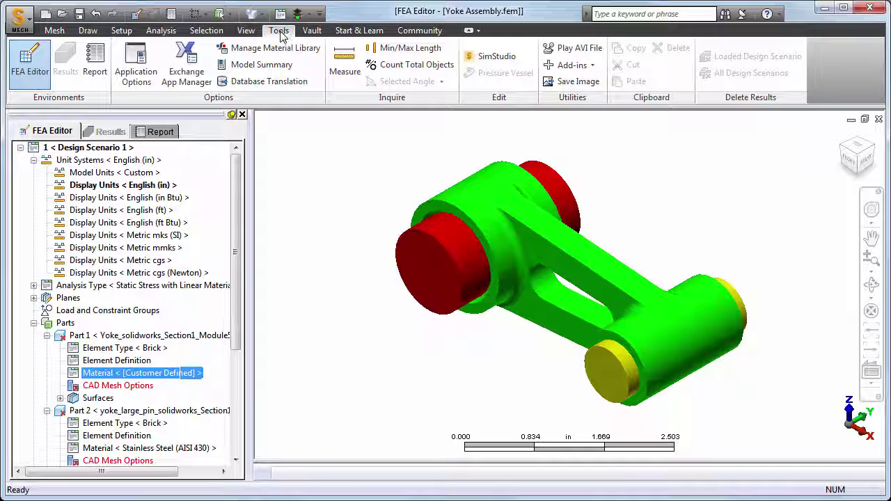
pyautogui.click(243, 50)
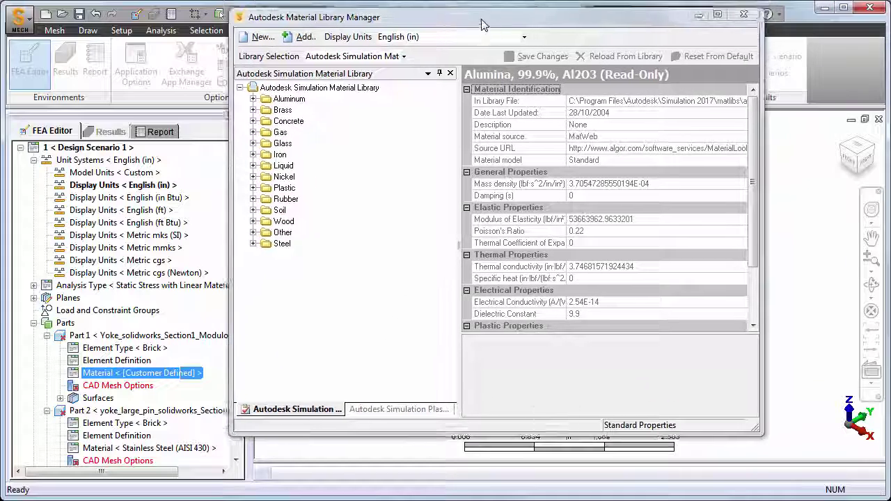
pyautogui.moveTo(484, 25); pyautogui.dragTo(448, 51)
pyautogui.click(292, 120)
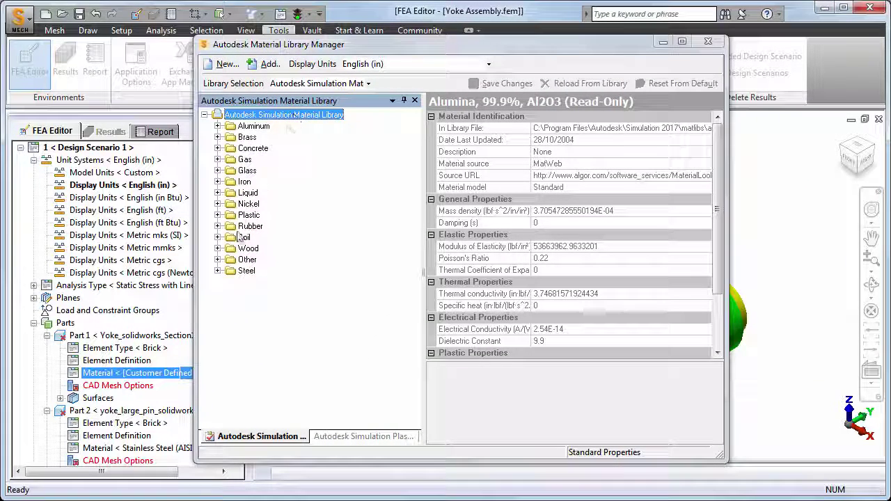
pyautogui.click(217, 271)
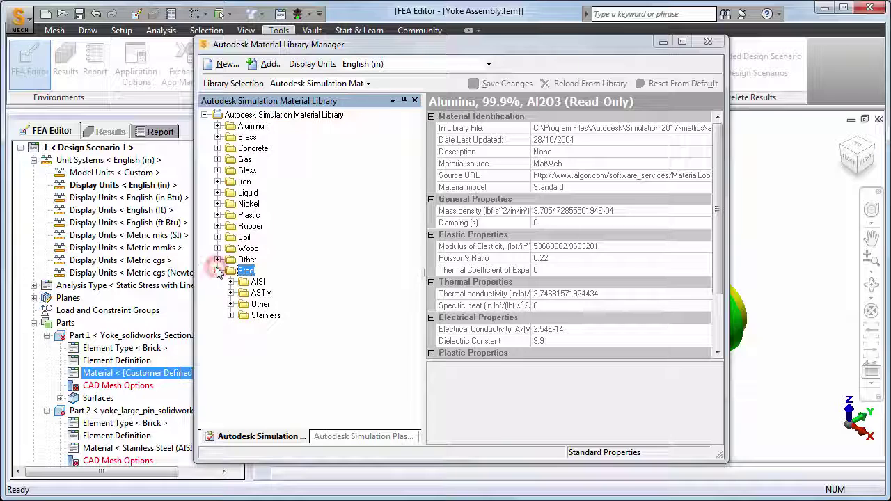
pyautogui.click(230, 316)
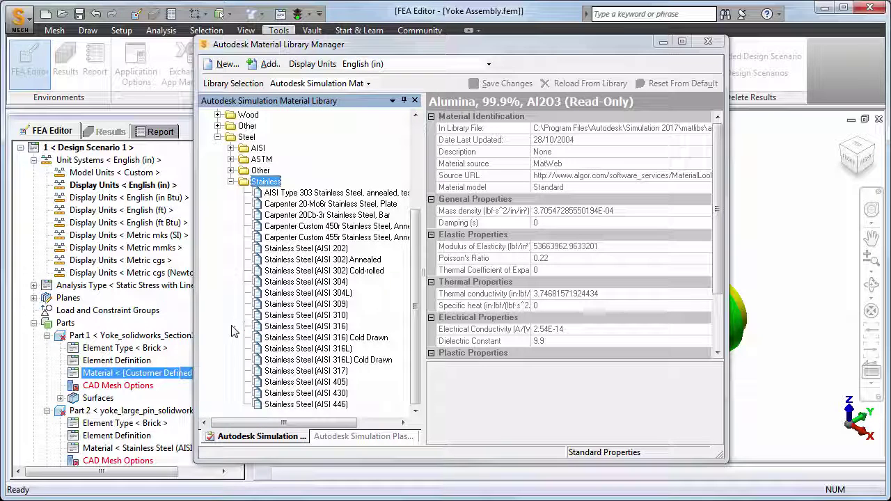
pyautogui.click(326, 282)
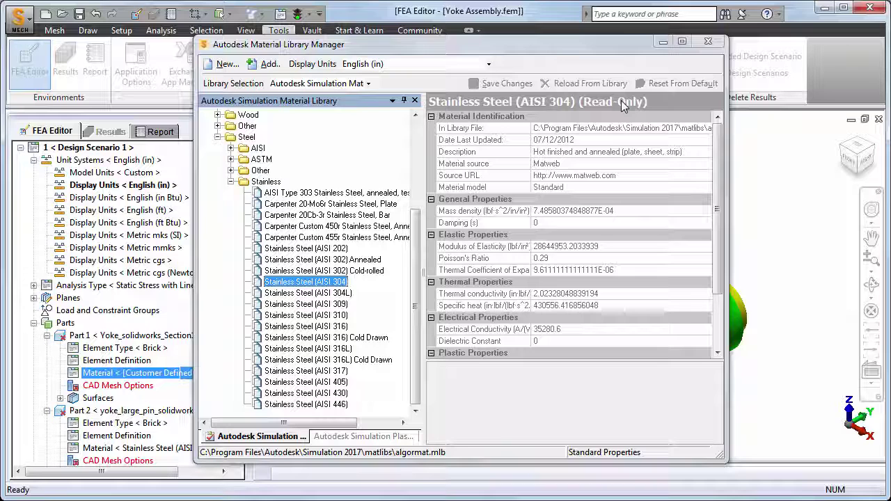
# - Copy Stainless Steel (AISI 304) into a new material library saved as User-1.mlb
pyautogui.rightClick(285, 281)
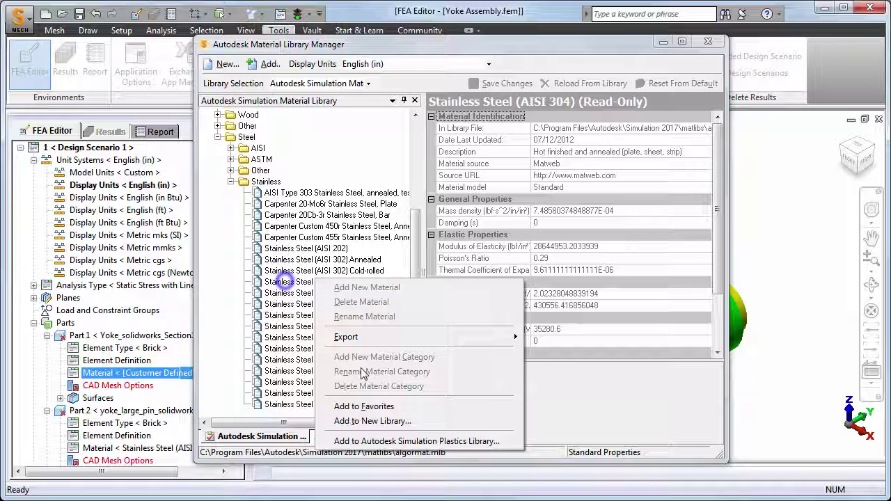
pyautogui.click(353, 422)
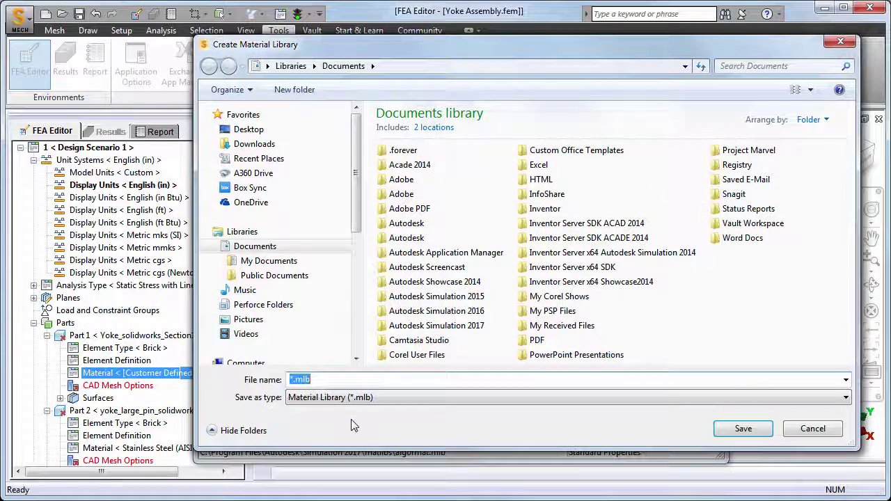
pyautogui.click(284, 379)
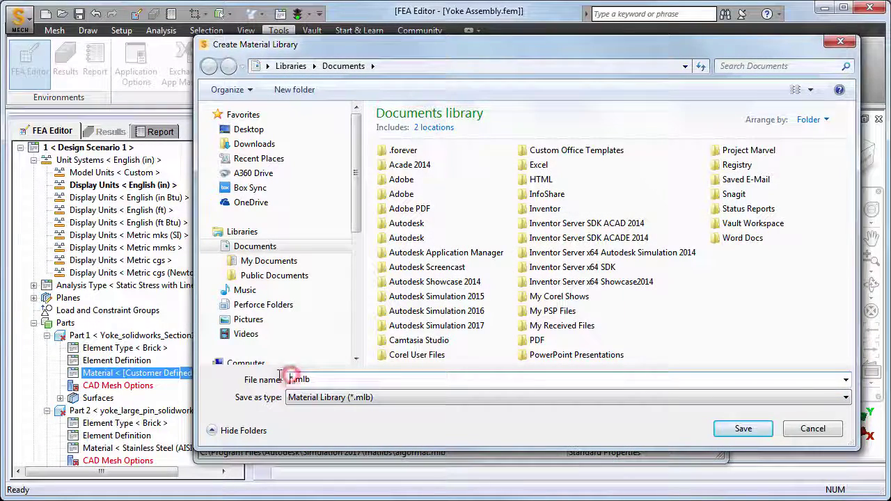
pyautogui.write('User')
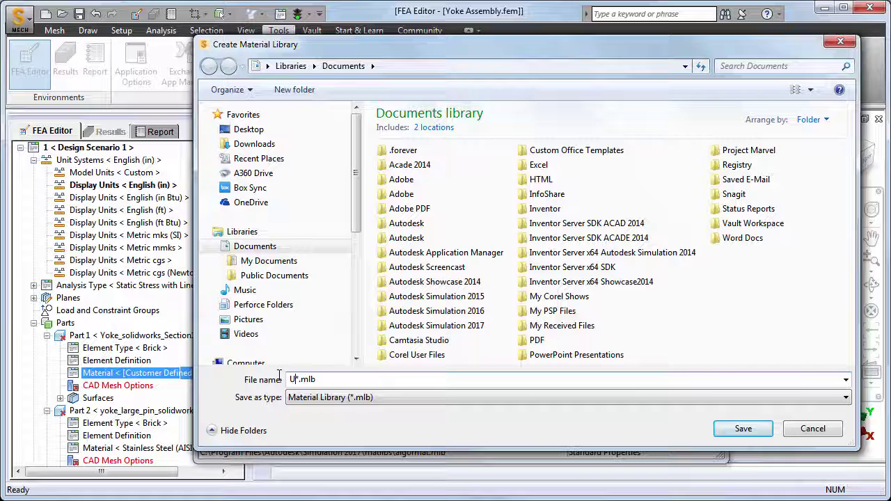
pyautogui.write('-1')
pyautogui.press('Delete')
pyautogui.click(759, 431)
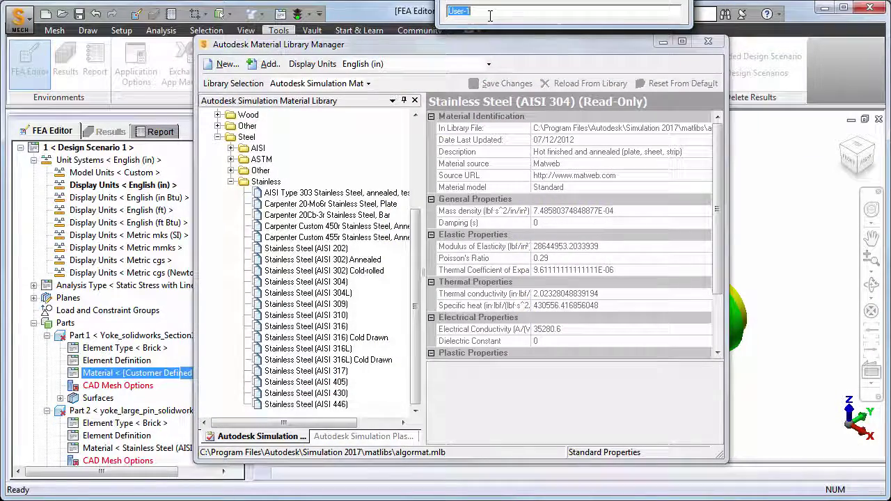
pyautogui.moveTo(487, 0); pyautogui.dragTo(460, 63)
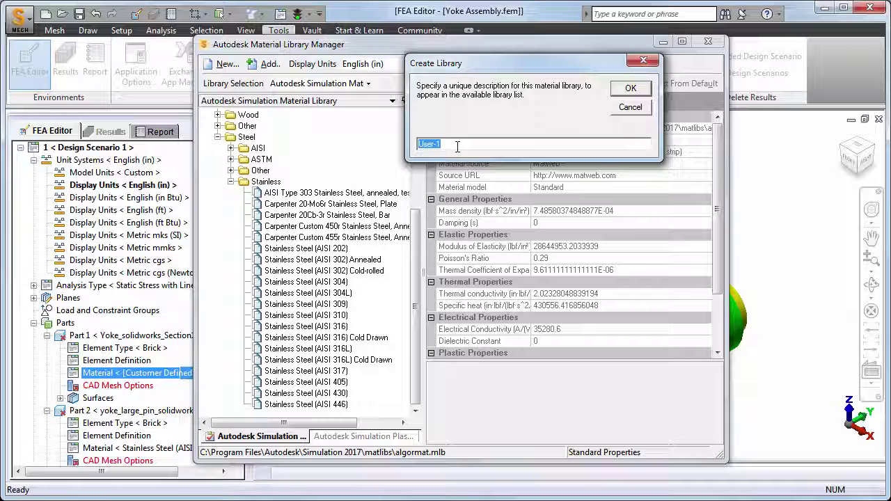
# - Accept the User-1 library description and rename the copied steel to Stainless Steel XYZ-Grade
pyautogui.click(629, 90)
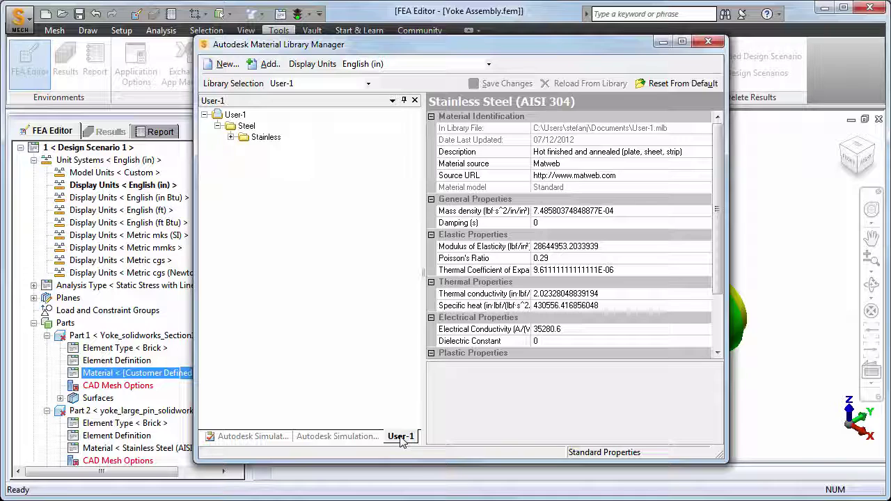
pyautogui.click(230, 138)
pyautogui.click(301, 155)
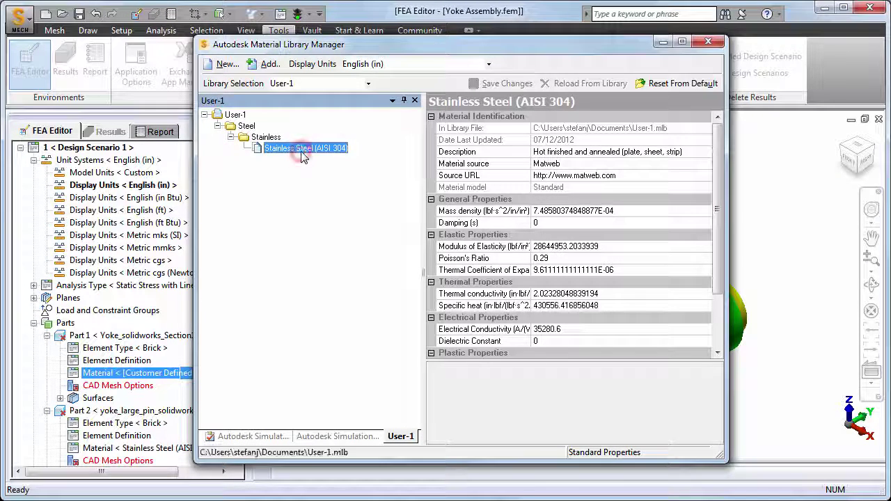
pyautogui.rightClick(302, 153)
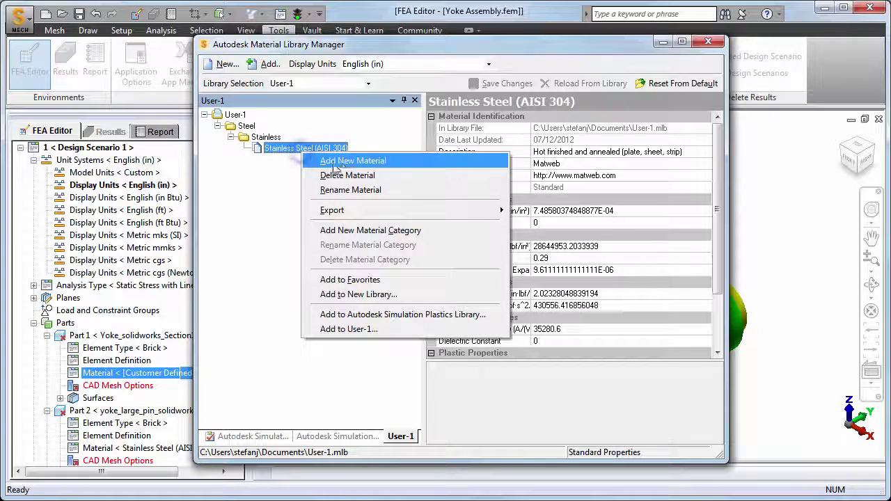
pyautogui.click(376, 190)
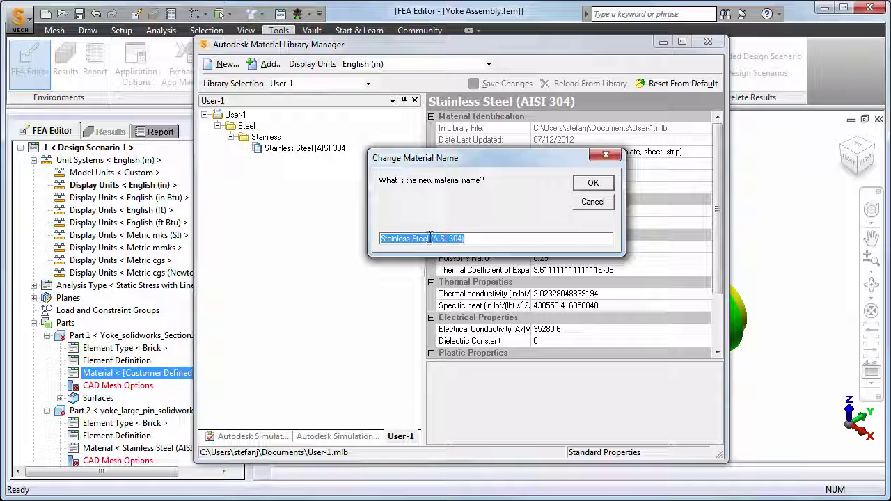
pyautogui.moveTo(431, 238); pyautogui.dragTo(513, 237)
pyautogui.press('BackSpace')
pyautogui.write('XYZ')
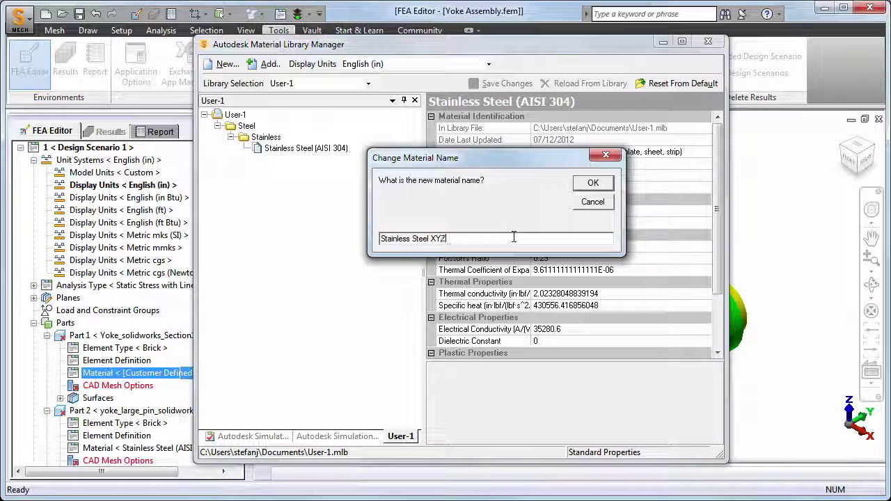
pyautogui.write('-Grade')
pyautogui.click(607, 183)
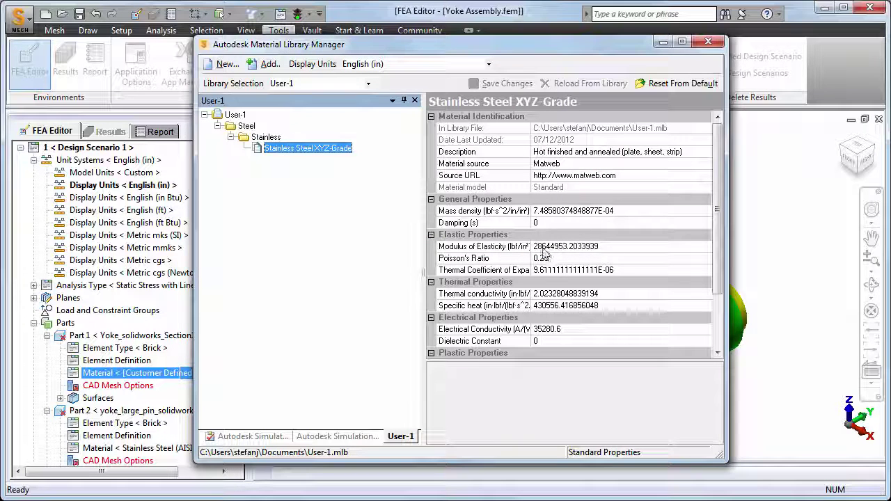
# - Set modulus of elasticity to 28750000, edit mass density, save the material, and close the manager
pyautogui.click(541, 245)
pyautogui.moveTo(543, 246); pyautogui.dragTo(666, 240)
pyautogui.write('750000')
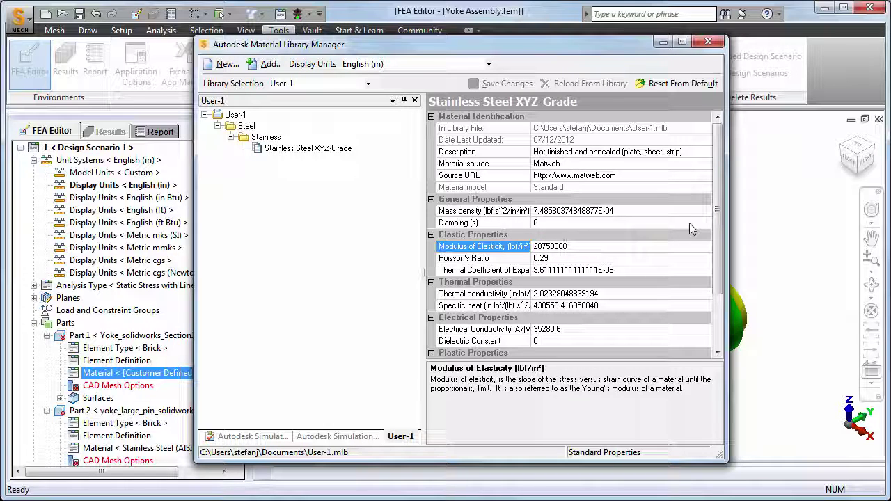
pyautogui.click(534, 211)
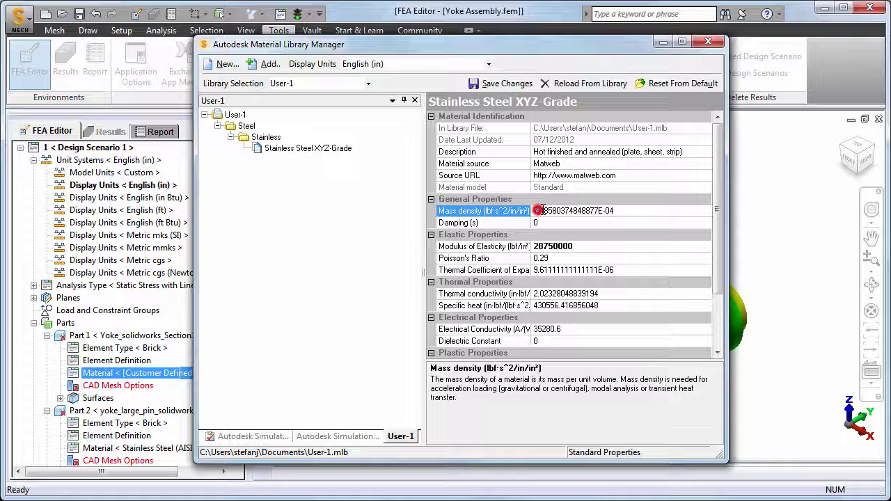
pyautogui.moveTo(535, 211); pyautogui.dragTo(597, 210)
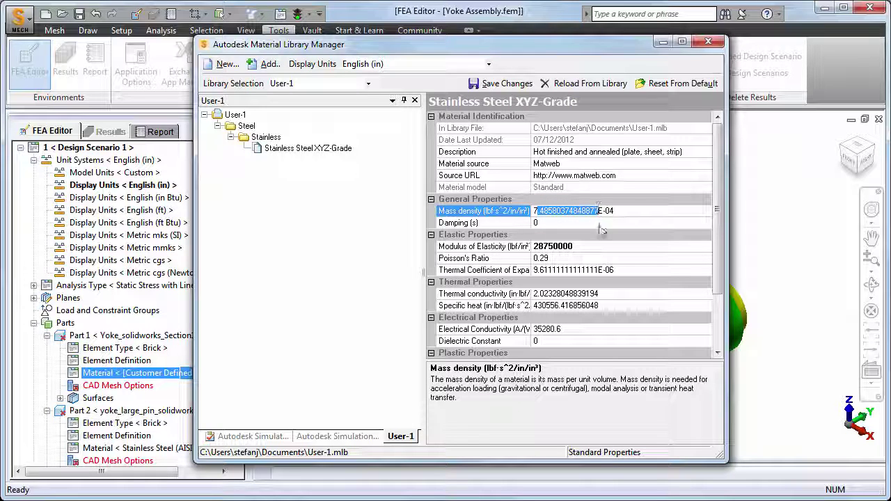
pyautogui.write('.6')
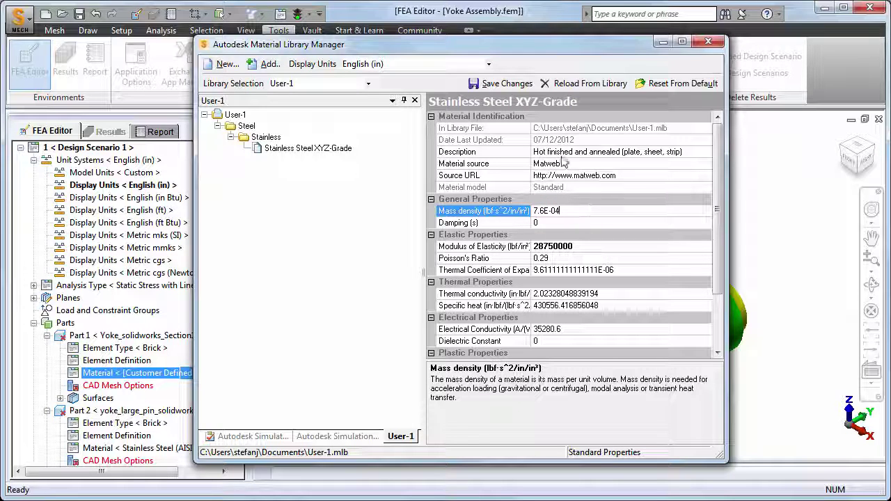
pyautogui.click(511, 84)
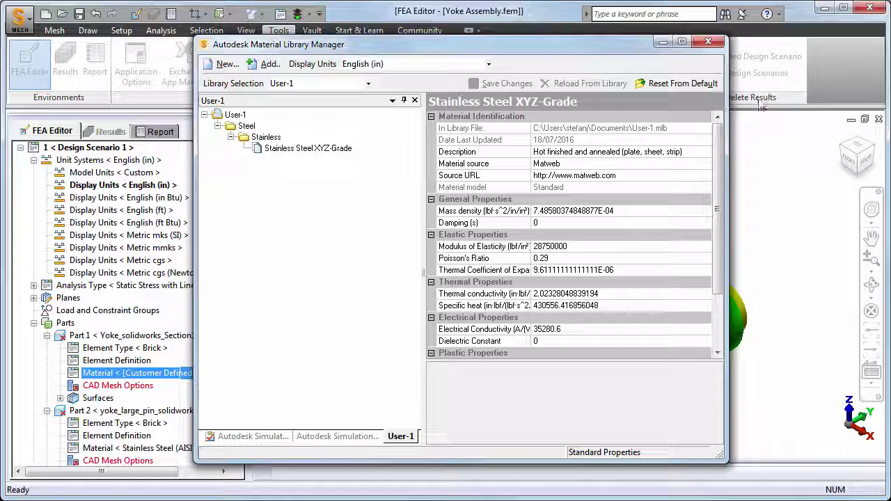
pyautogui.click(716, 44)
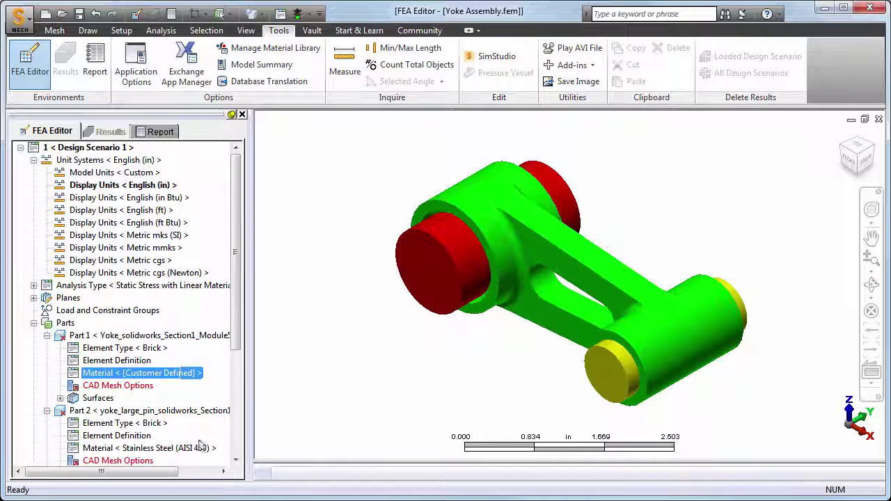
# - Assign Stainless Steel XYZ-Grade from the User-1 library to Part 1, confirming the replacement
pyautogui.click(105, 373)
pyautogui.doubleClick(104, 373)
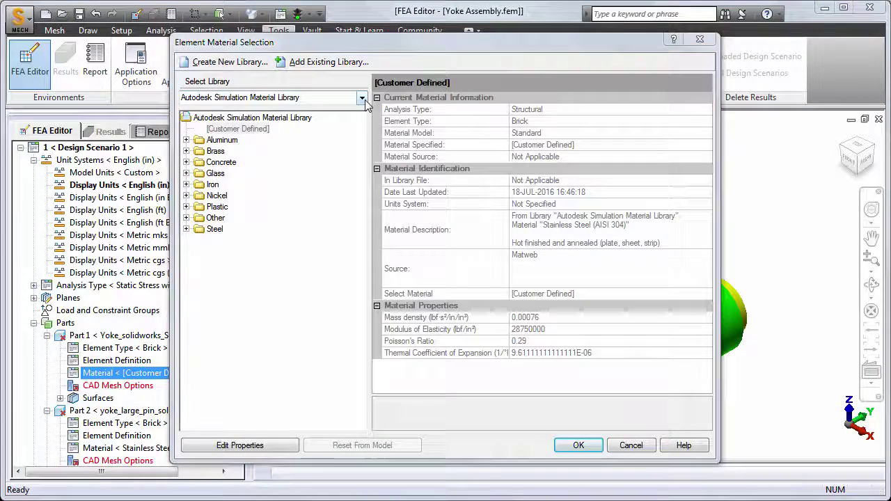
pyautogui.click(362, 97)
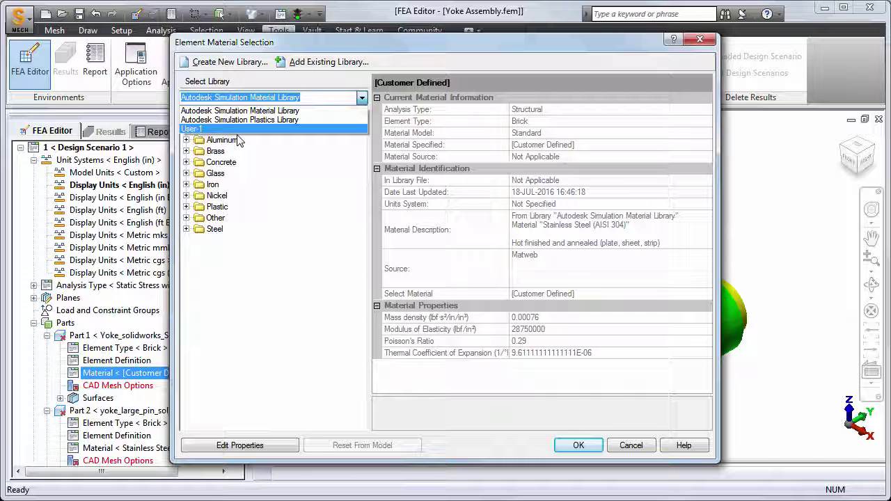
pyautogui.click(209, 134)
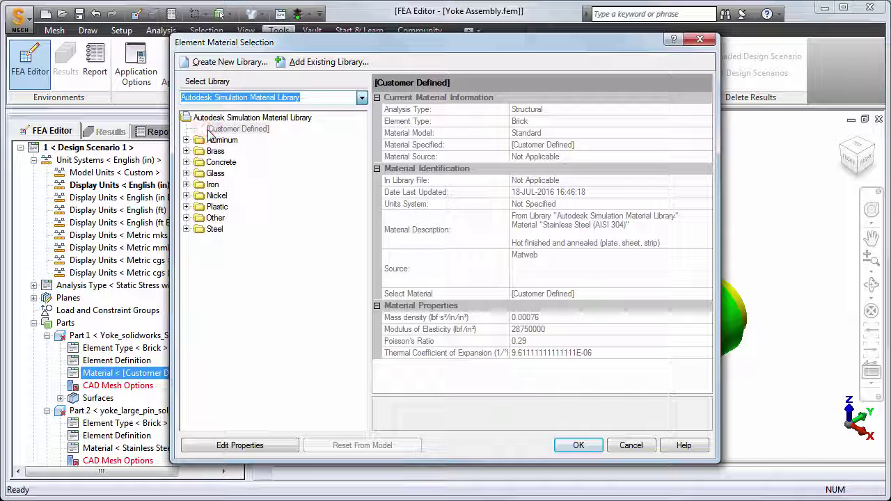
pyautogui.click(186, 141)
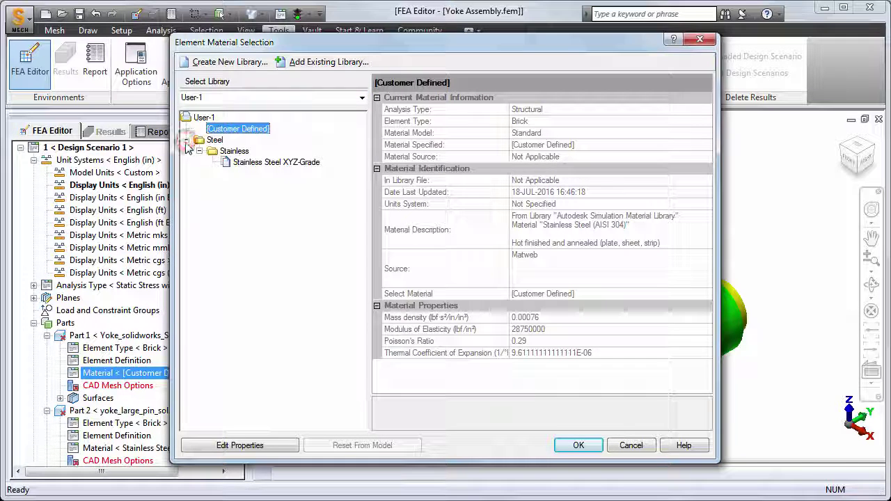
pyautogui.click(261, 163)
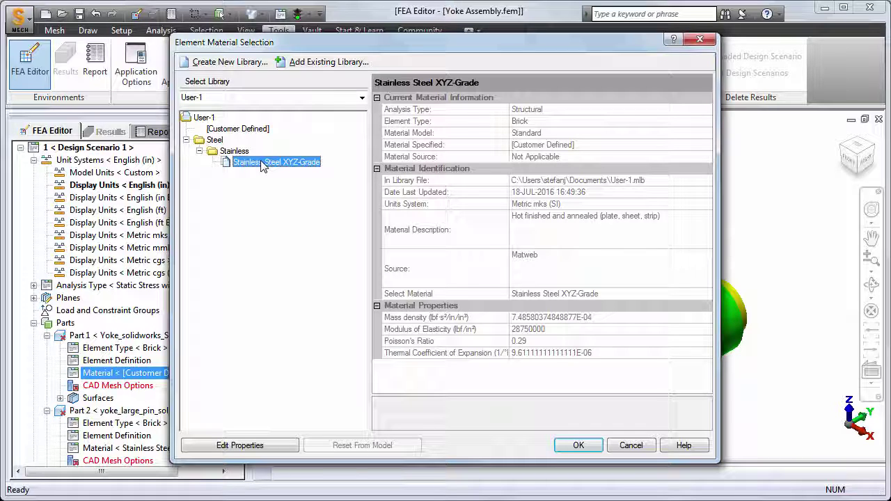
pyautogui.click(579, 445)
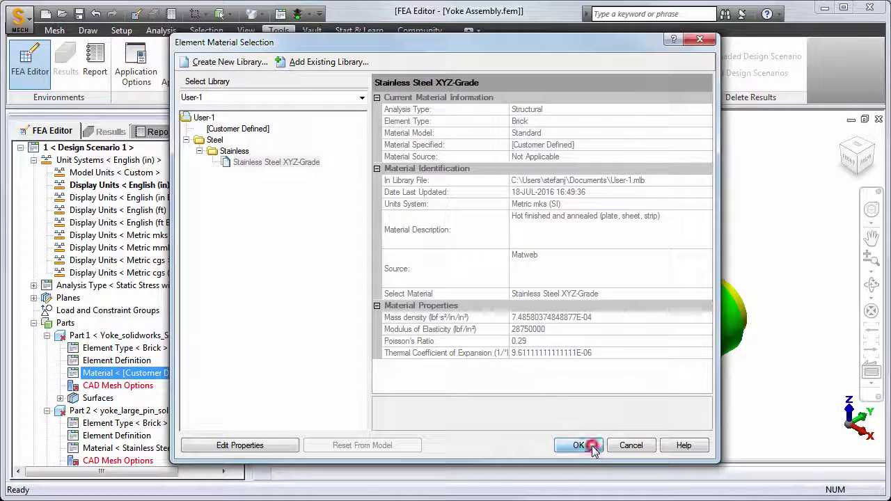
pyautogui.click(619, 148)
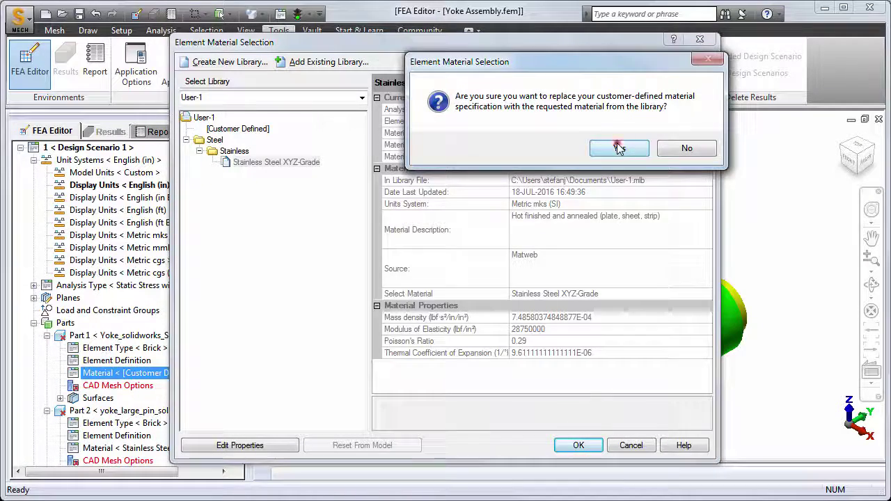